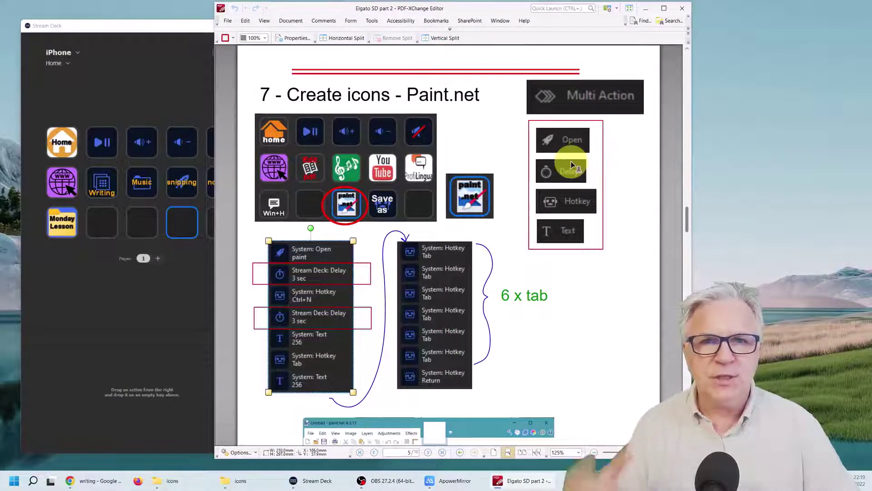
Step: Drag the PDF-XChange slide window right and down to reveal Stream Deck's action list
left_click_drag(497, 10, 590, 20)
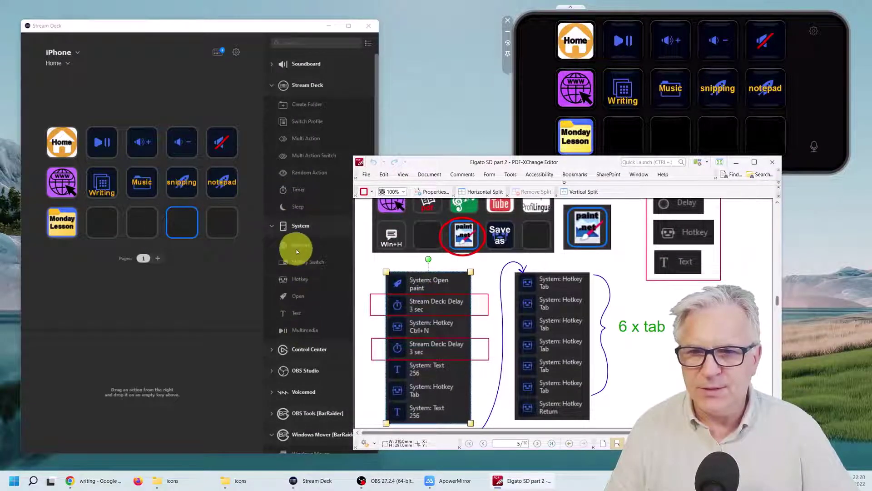
Step: Place a Multi Action on the empty key and give it the paint-net-icon-8.jpg image
left_click(303, 139)
left_click_drag(303, 138, 181, 222)
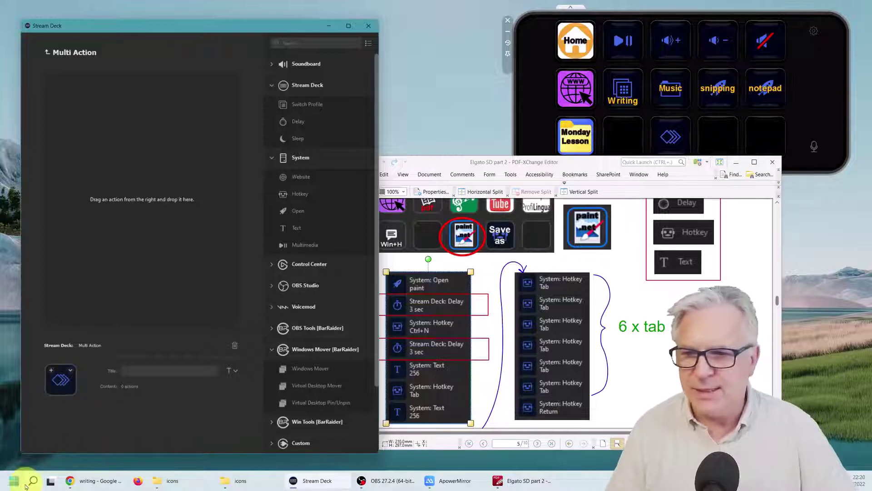
left_click(168, 480)
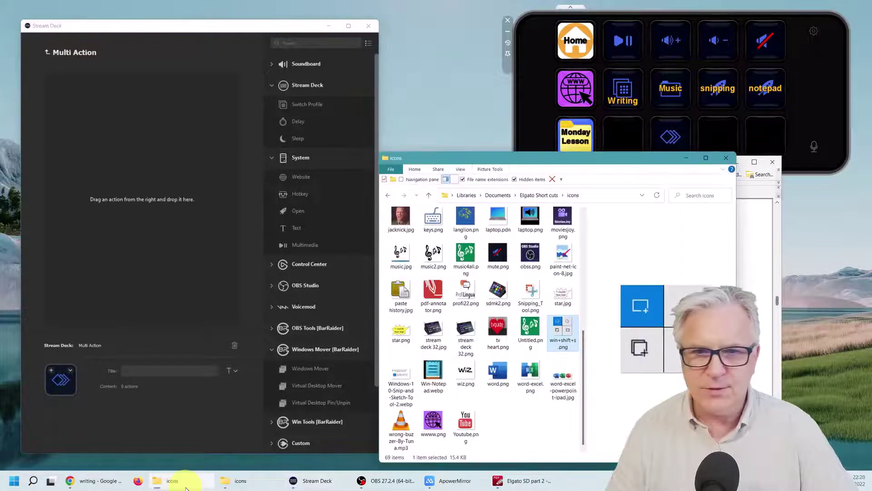
mouse_move(563, 254)
left_mouse_down()
mouse_move(72, 361)
mouse_move(62, 382)
left_mouse_up()
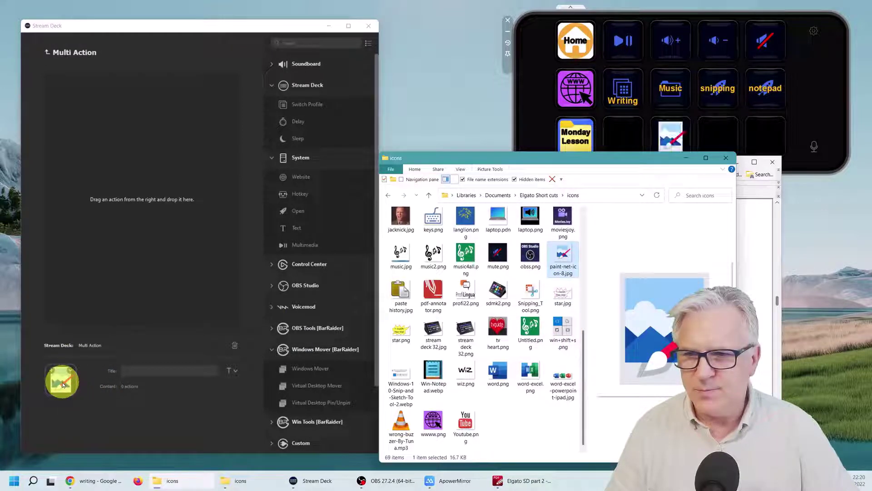
Step: Title the multi action key 'paint.net'
left_click(148, 371)
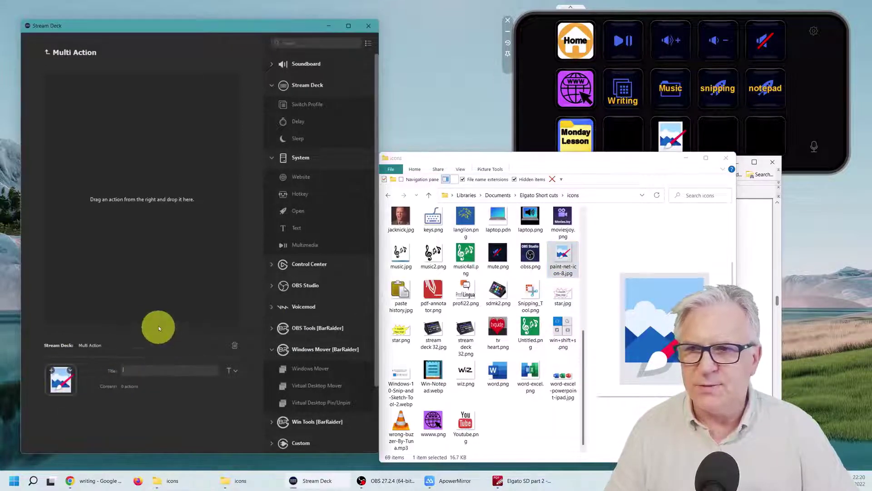
left_click(149, 367)
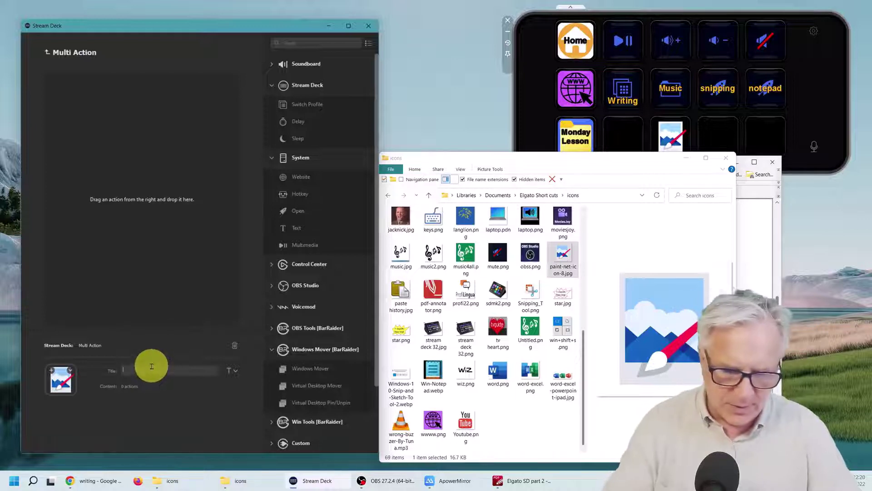
type("pa")
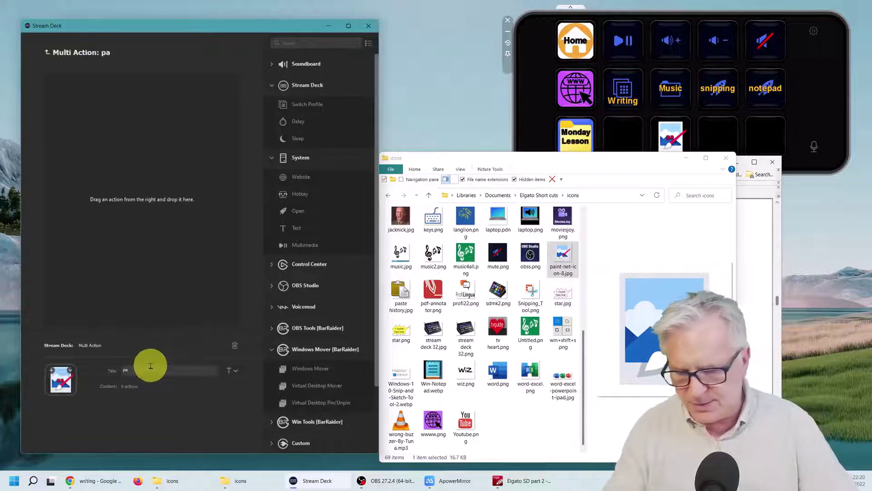
type("int.net")
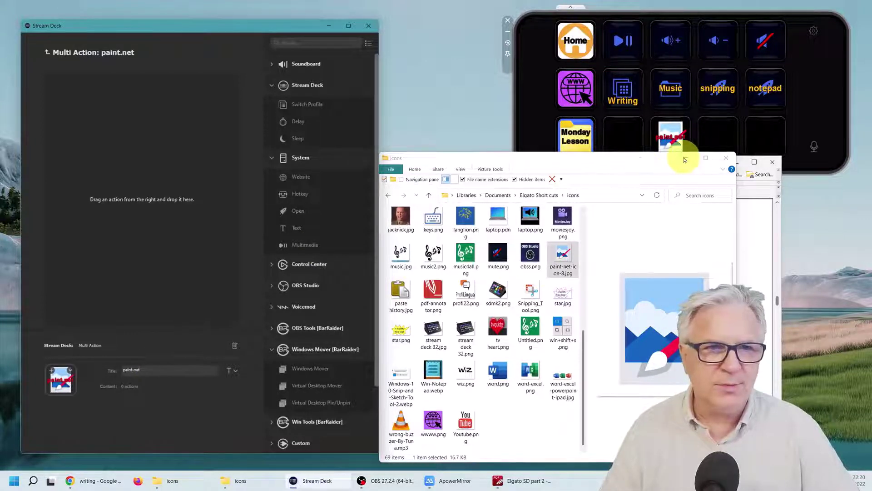
left_click(747, 166)
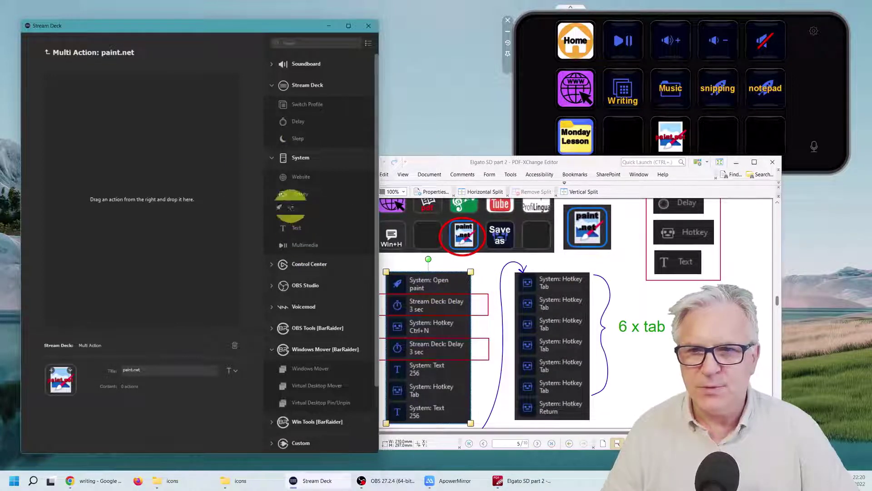
Step: Add an Open step that launches the paint.net program
left_click_drag(291, 207, 159, 144)
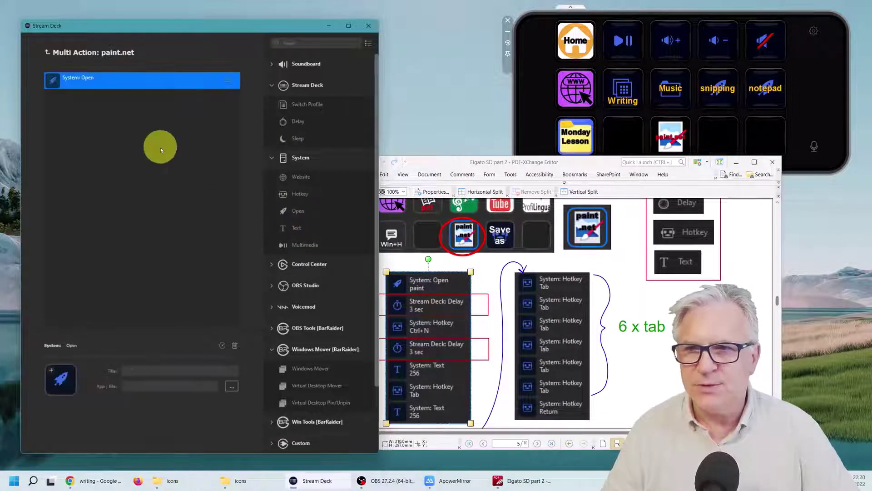
left_click(231, 386)
left_click_drag(240, 96, 230, 238)
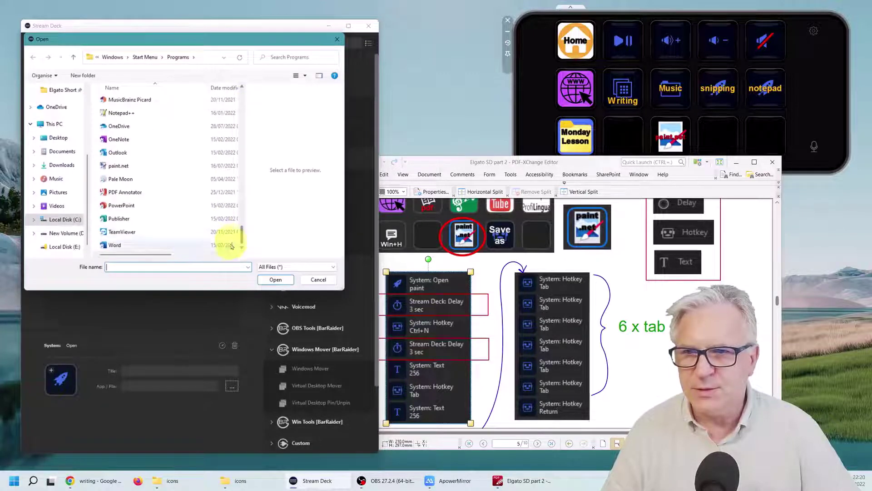
left_click(112, 165)
left_click(274, 280)
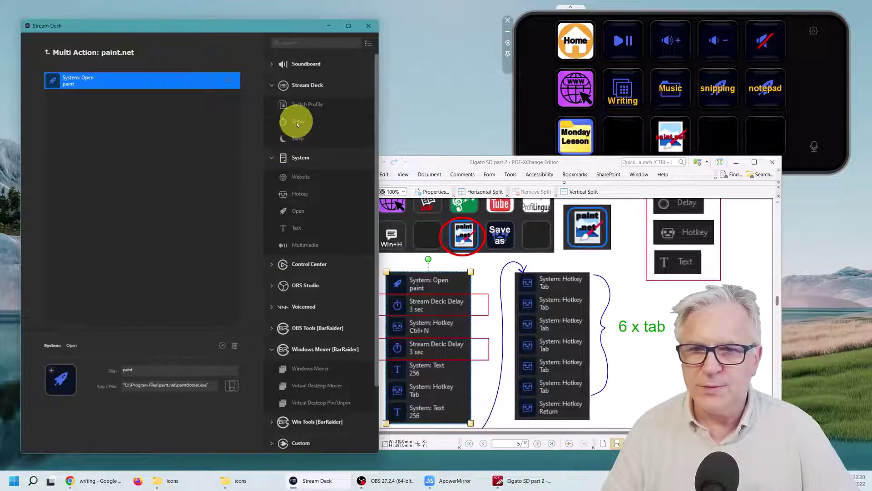
Step: Add a Delay step titled 3 with a 3000 ms wait
left_click_drag(298, 124, 143, 138)
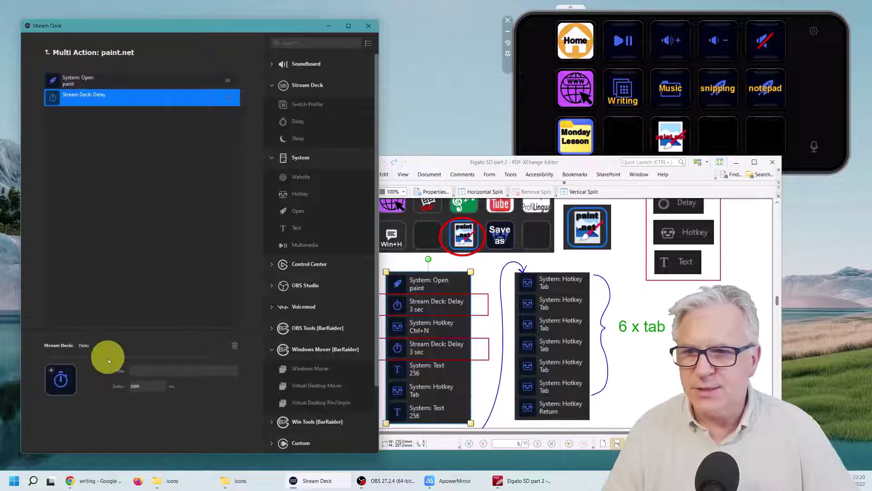
left_click(136, 367)
type("3")
double_click(135, 386)
type("3000")
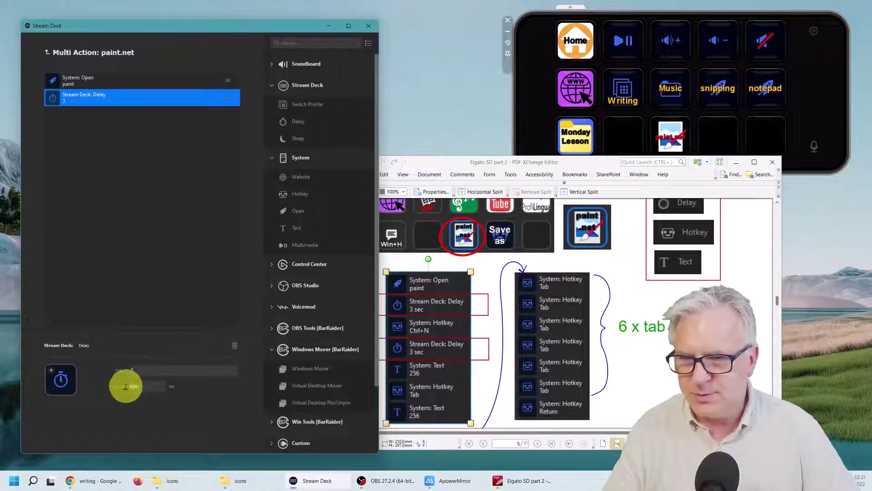
left_click(97, 187)
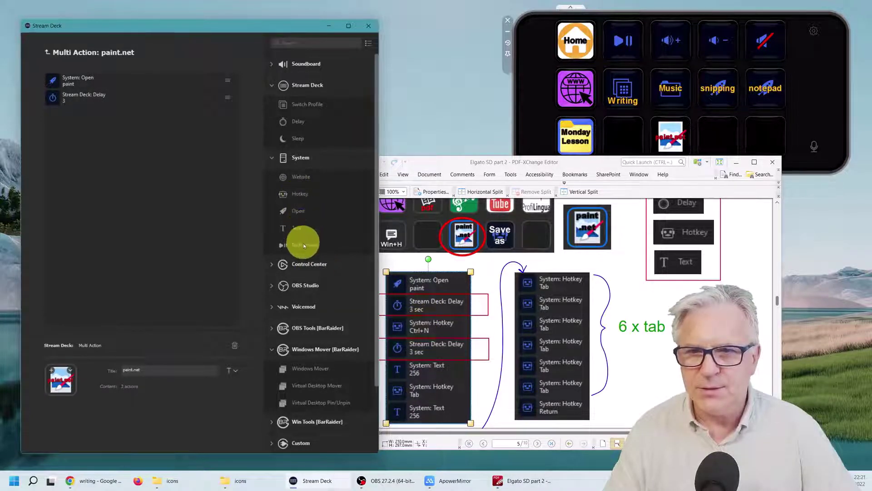
Step: Add a Hotkey step that sends Ctrl+N for a new image
left_click_drag(298, 192, 126, 169)
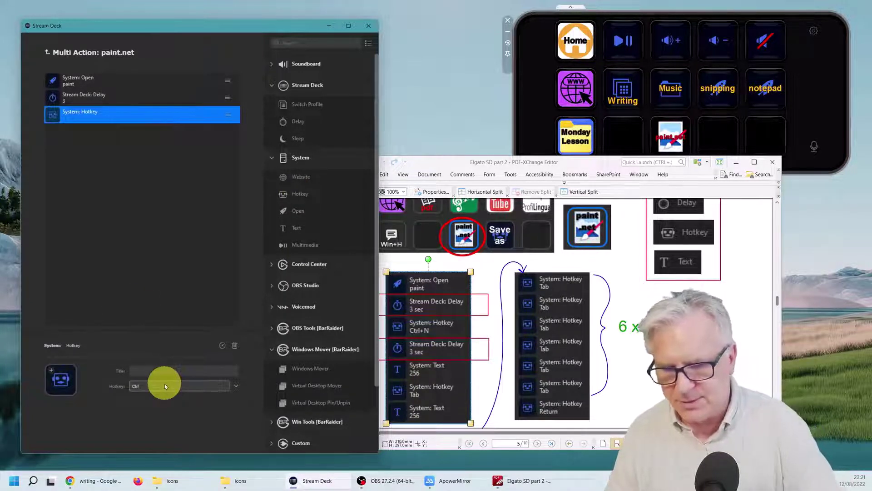
key("ctrl+n")
left_click(141, 249)
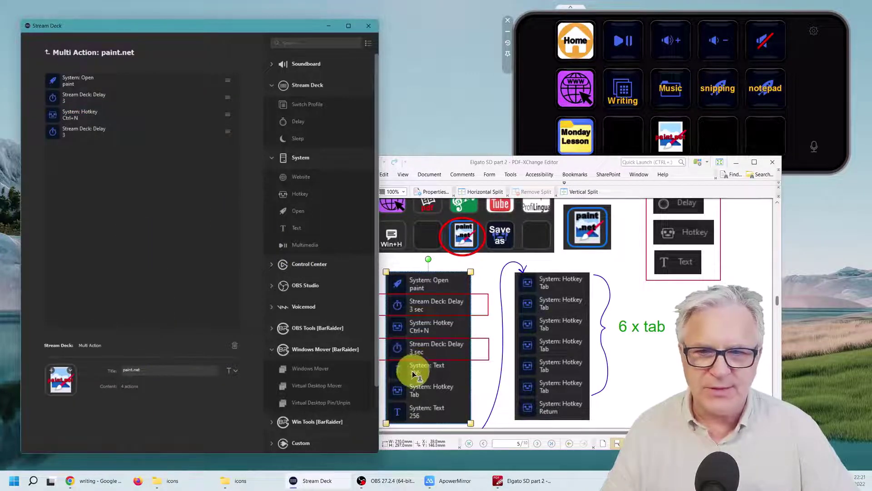
Step: Add a Text step titled 256 that types 256
left_click_drag(300, 228, 162, 199)
left_click(162, 366)
type("256")
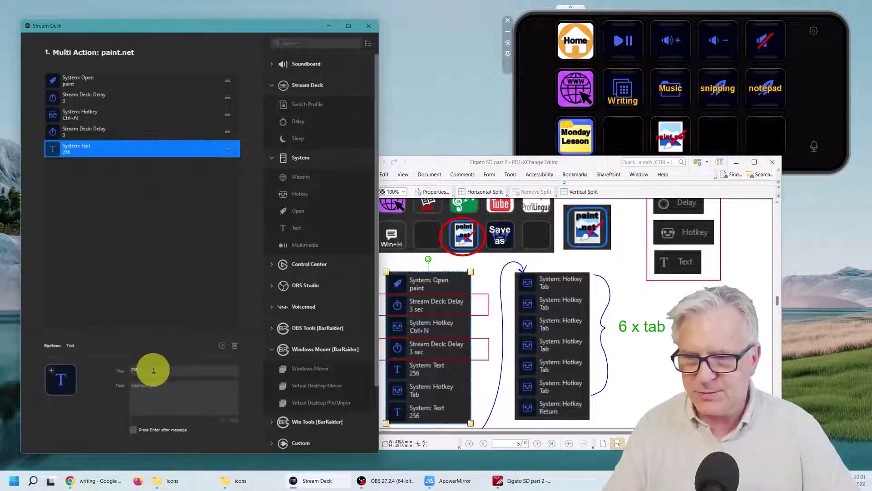
key("ctrl+a")
key("ctrl+c")
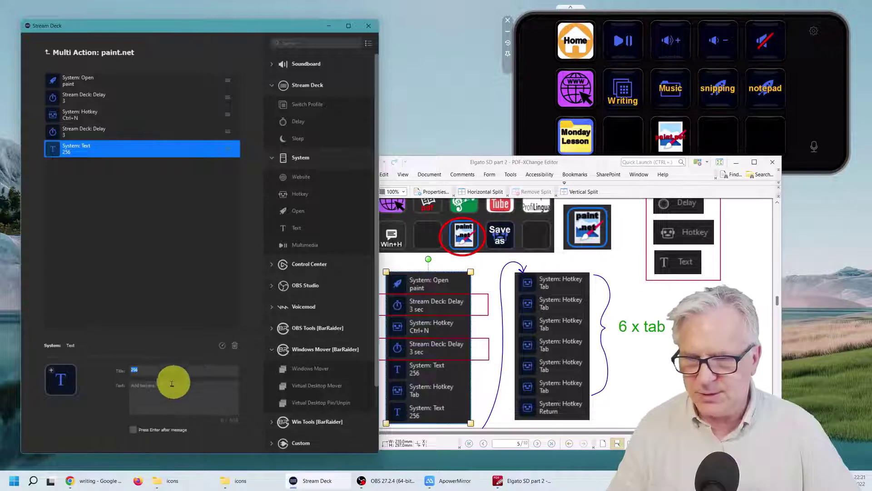
left_click(164, 386)
key("ctrl+v")
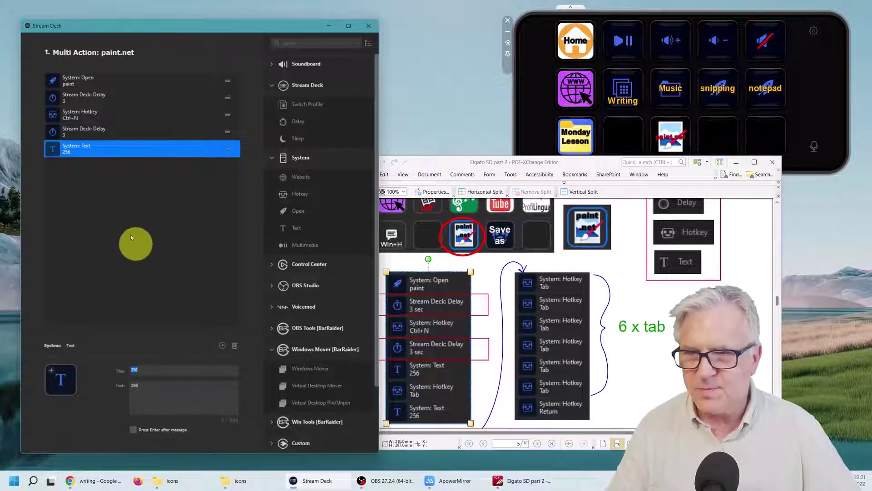
left_click(106, 235)
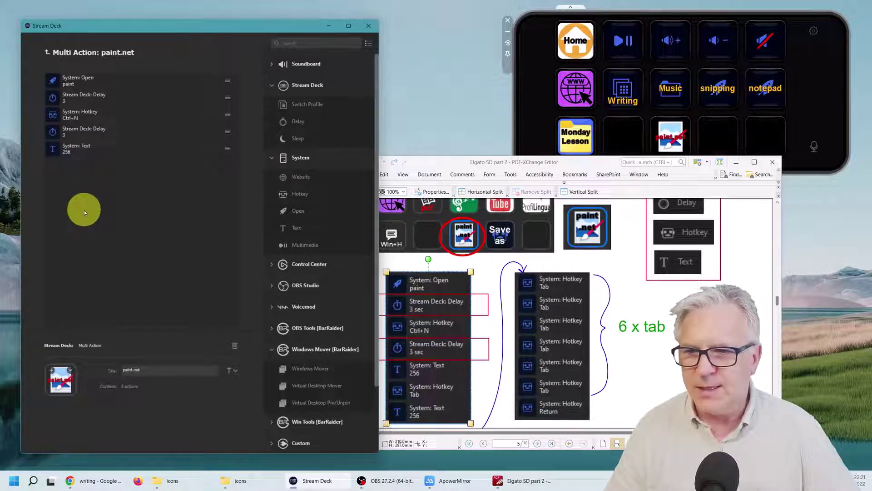
Step: Duplicate the 256 Text step with copy and paste
left_click(76, 151)
key("ctrl+c")
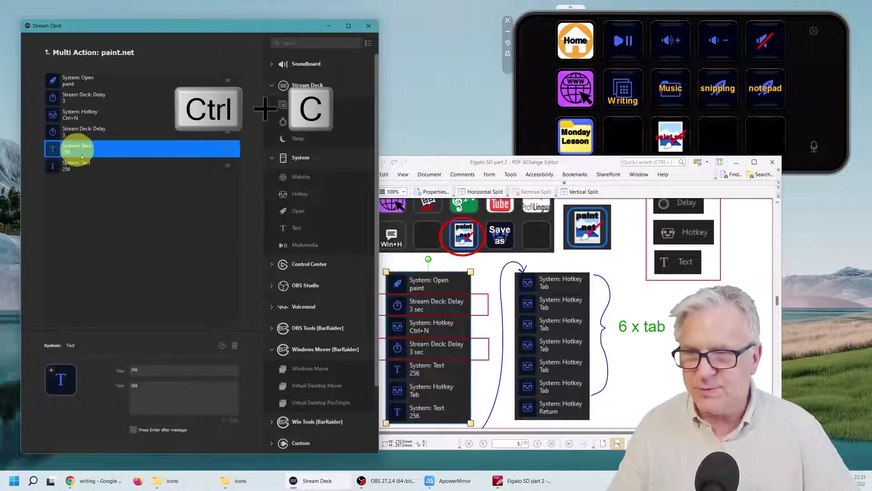
key("ctrl+v")
left_click(169, 284)
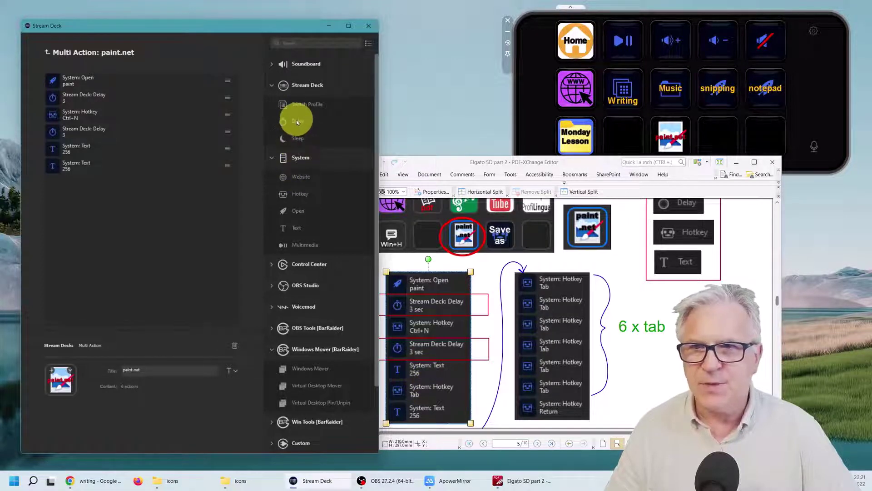
Step: Insert a delay and a Tab hotkey step between the two 256 text steps
left_click_drag(297, 122, 171, 162)
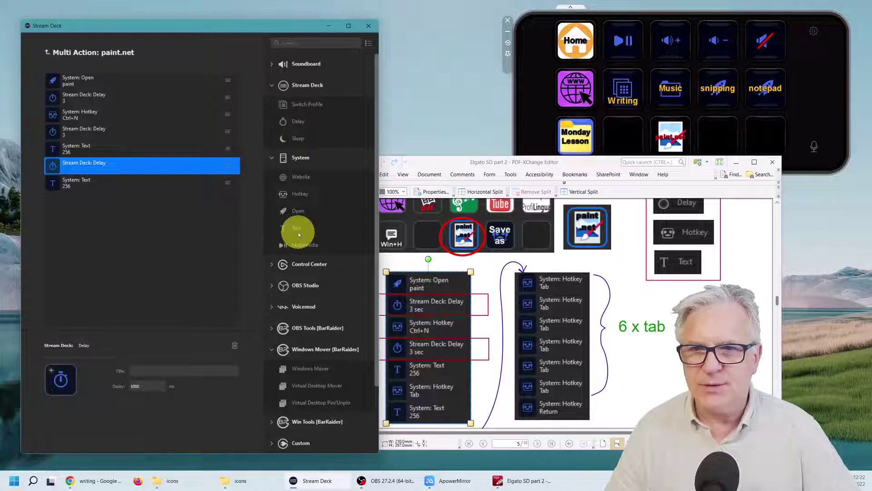
left_click_drag(294, 188, 163, 183)
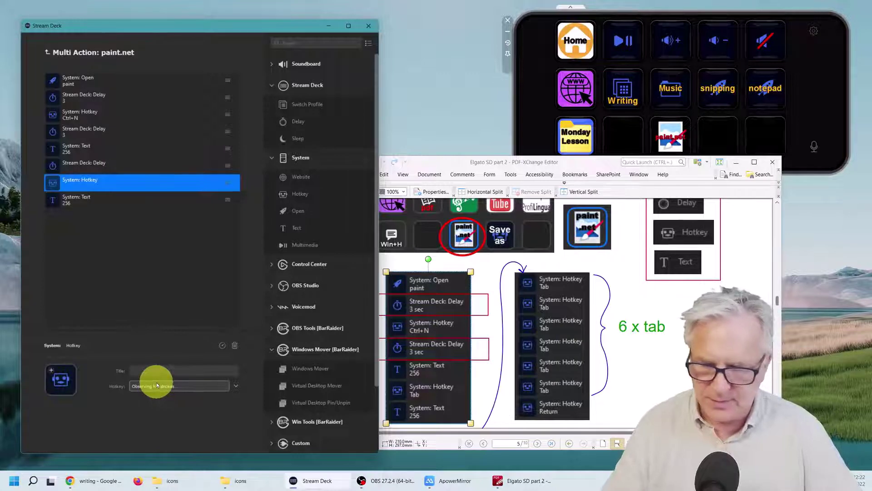
key("Tab")
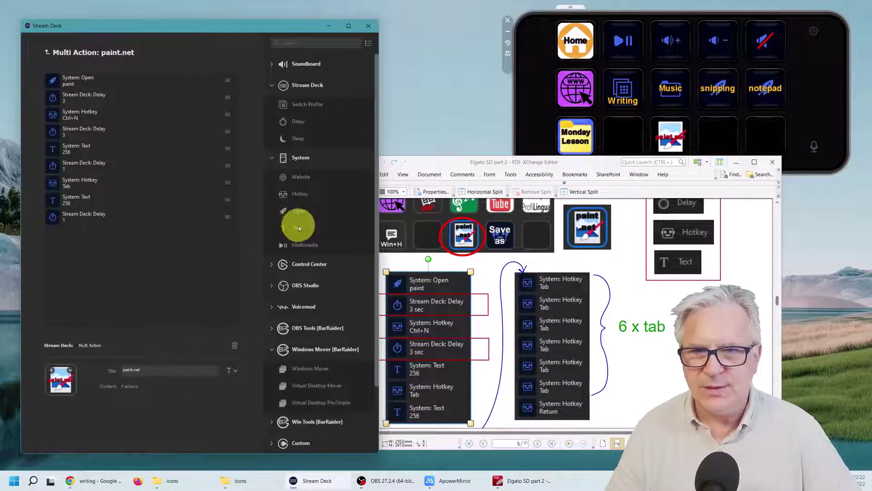
Step: Append Tab hotkey steps at the end, pasting copies to make six, and enlarge the window
left_click_drag(298, 200, 132, 248)
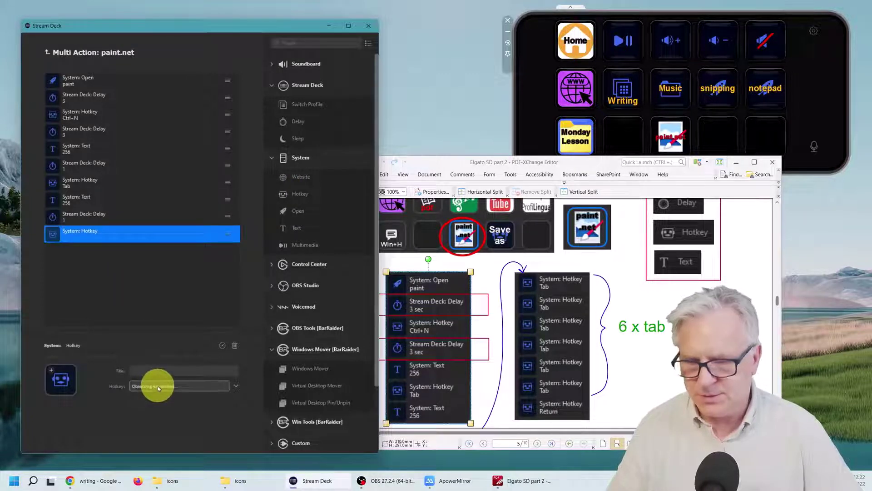
key("Tab")
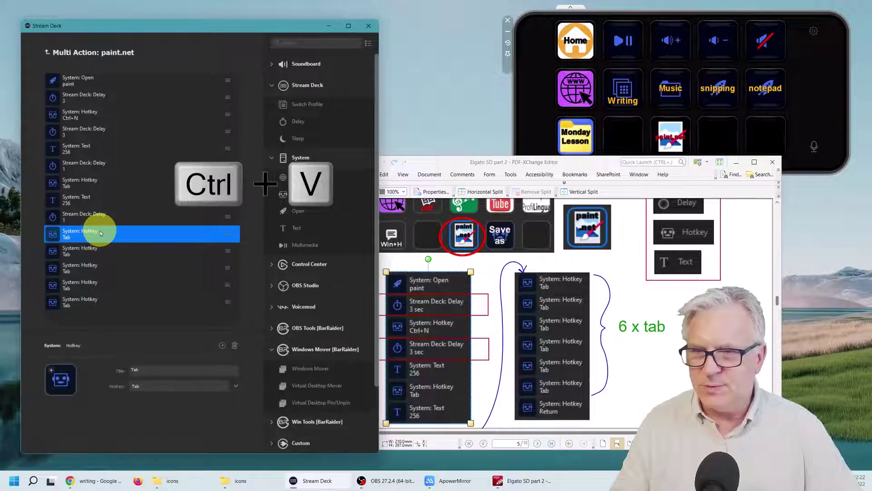
key("ctrl+v")
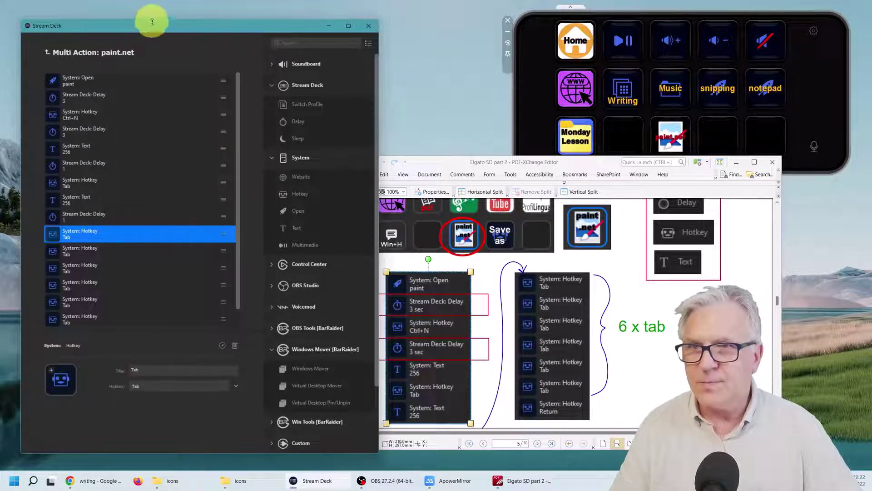
left_click_drag(154, 21, 156, 12)
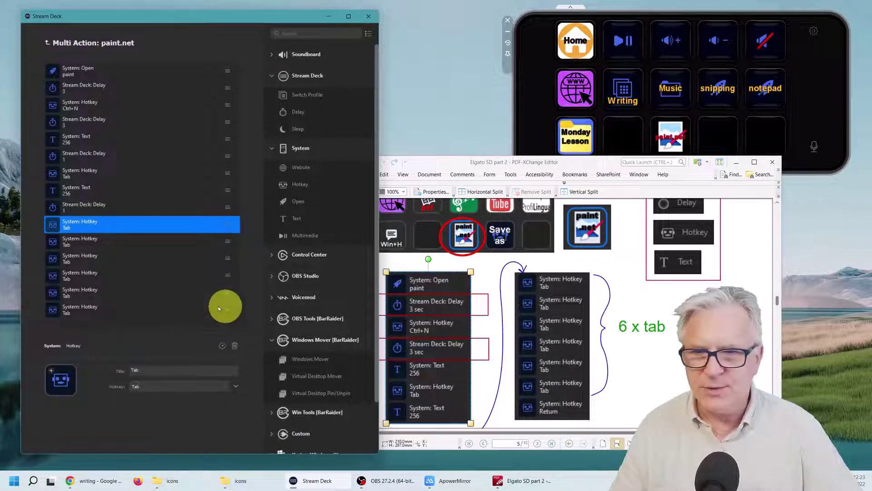
Step: Append a final Hotkey step after the six Tabs and record Return as its key
left_click(123, 321)
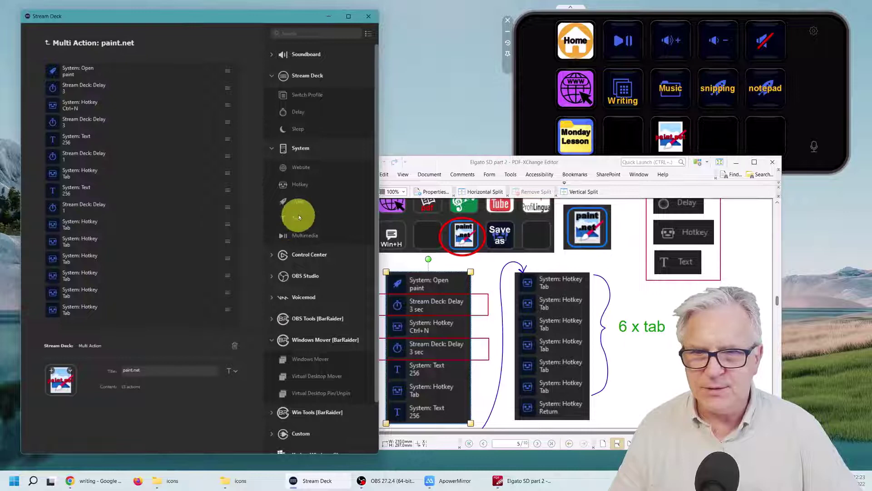
left_click_drag(295, 184, 129, 321)
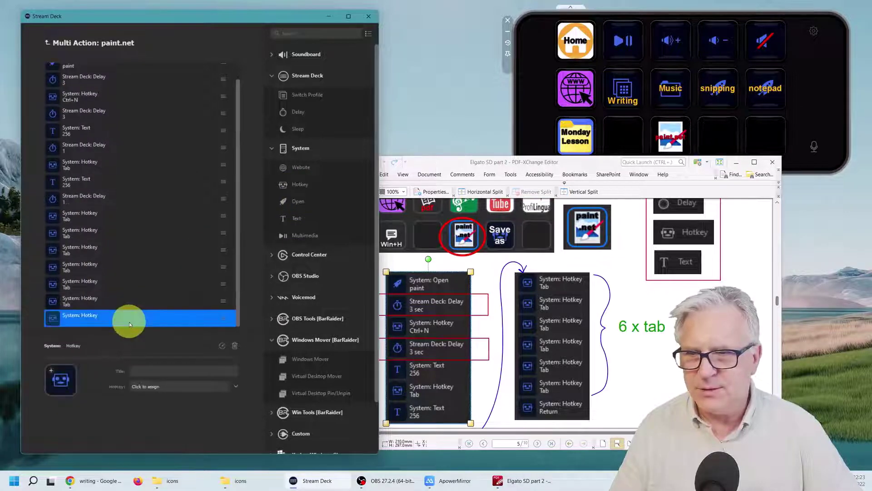
left_click(145, 386)
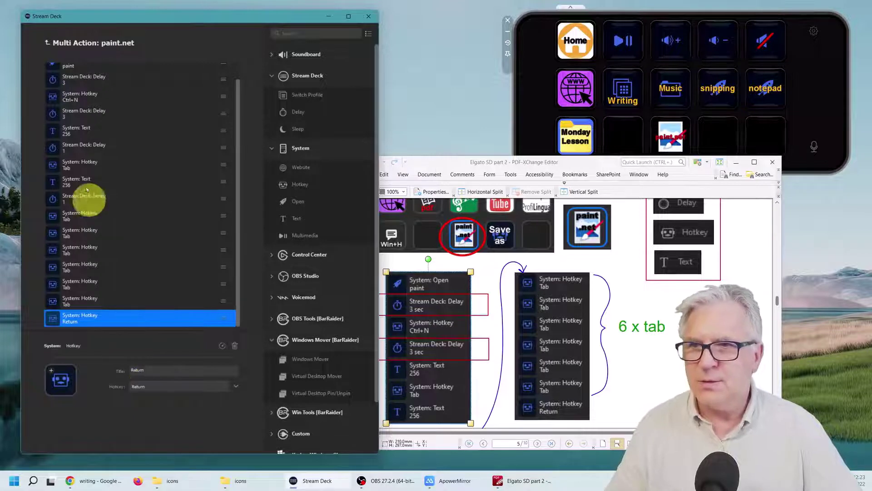
Step: Go back to the key grid and show the desktop with Win+D
left_click(47, 42)
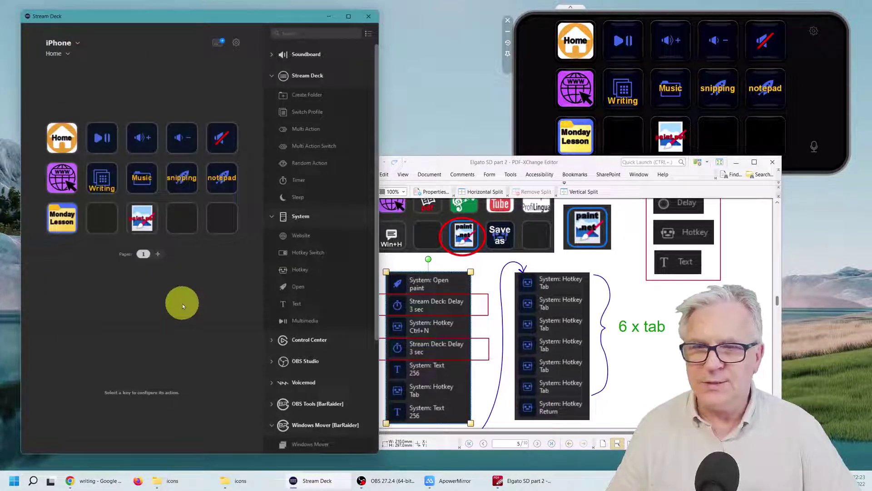
key("super+d")
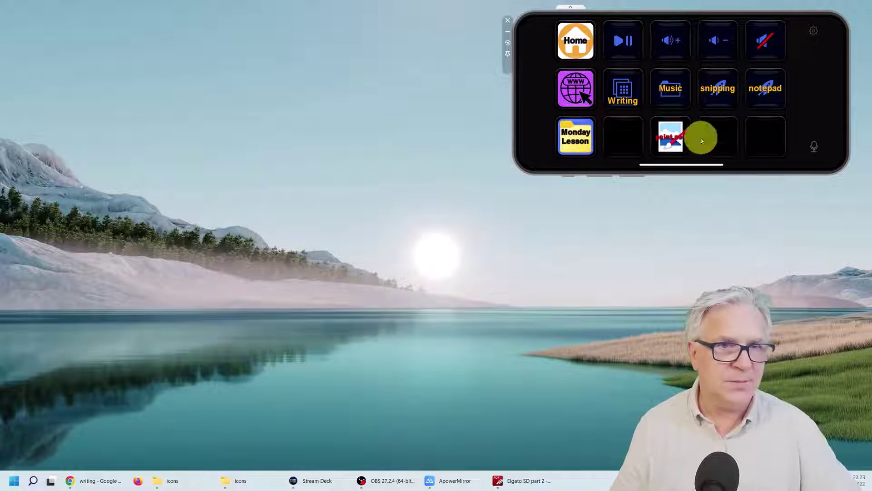
Step: Press the mirrored paint.net key and accept the 256 × 256 New Image dialog
left_click(672, 173)
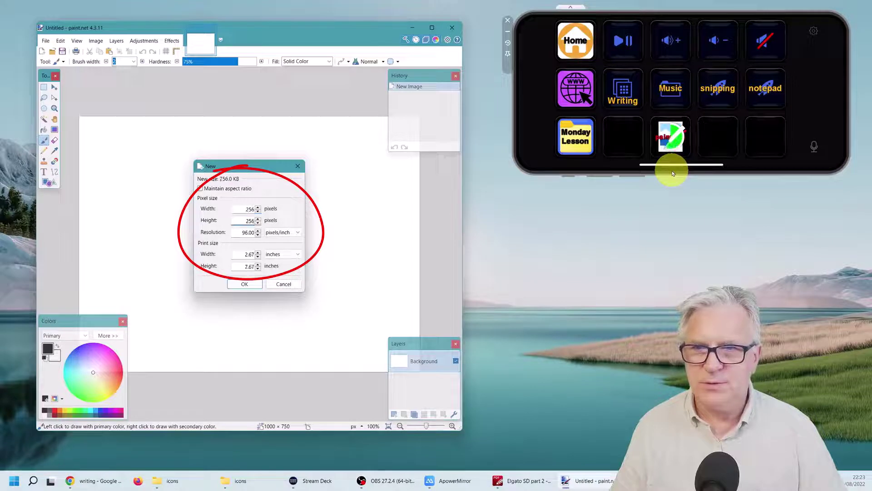
key("Return")
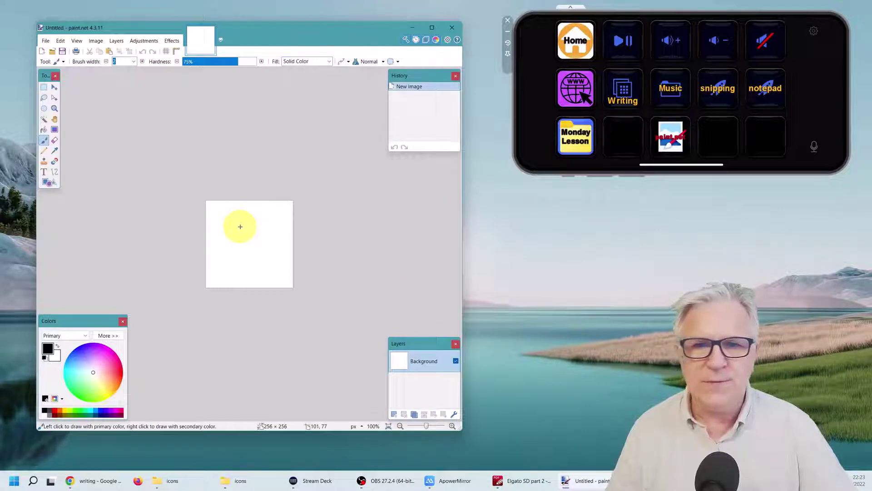
Step: Zoom in on the blank 256 × 256 canvas with Ctrl+mouse wheel
scroll(240, 227, "up", 4)
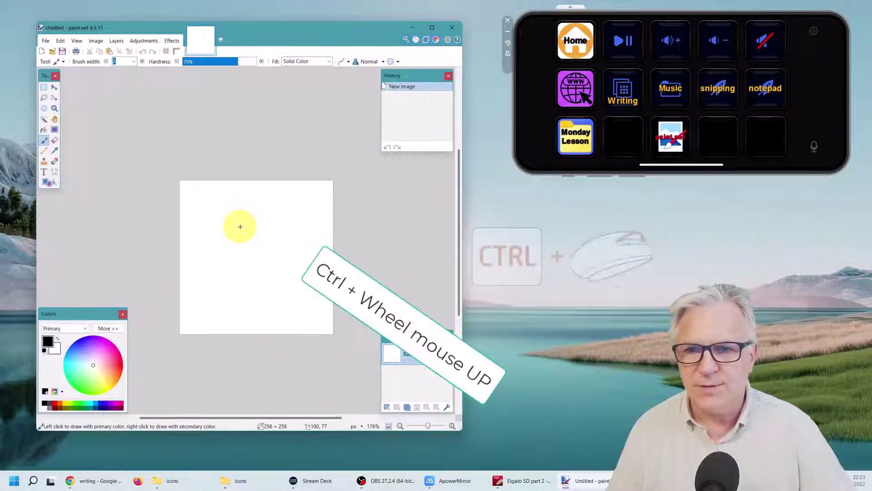
scroll(241, 226, "up", 1)
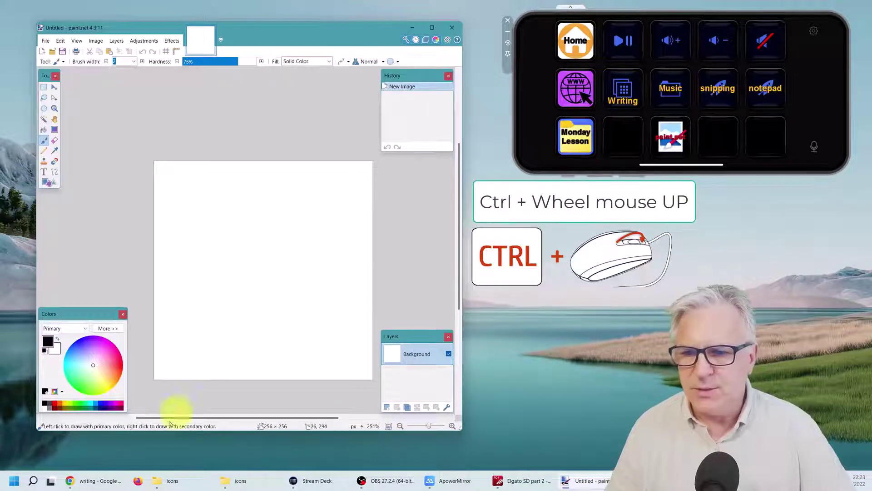
mouse_move(101, 481)
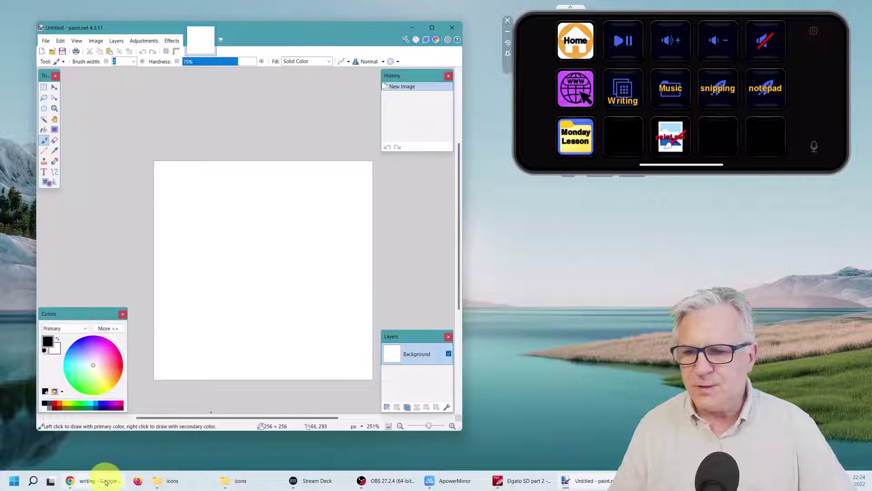
Step: Check the lined-paper-and-pencil image in Chrome, minimise Chrome, and move paint.net to the right
left_click(121, 482)
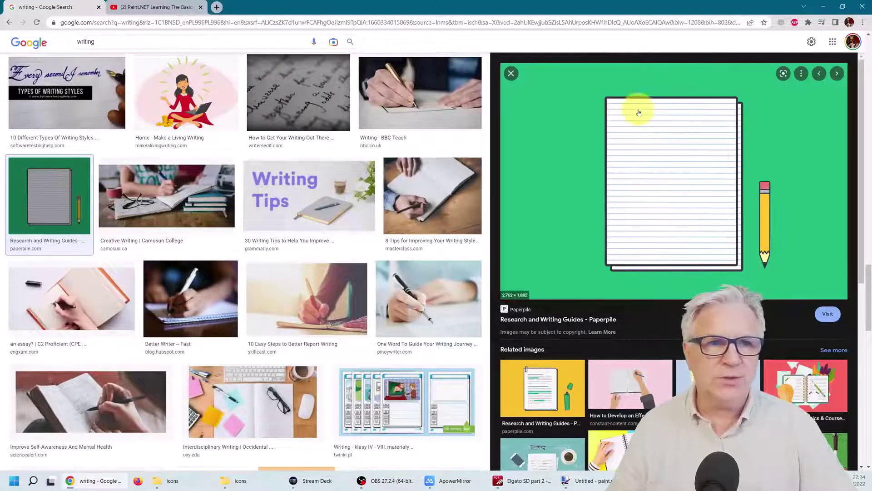
left_click(824, 9)
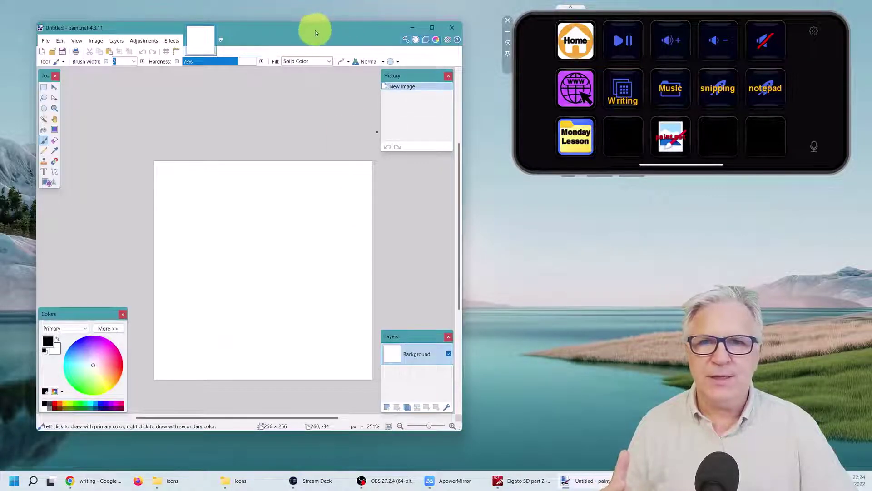
left_click_drag(314, 29, 636, 42)
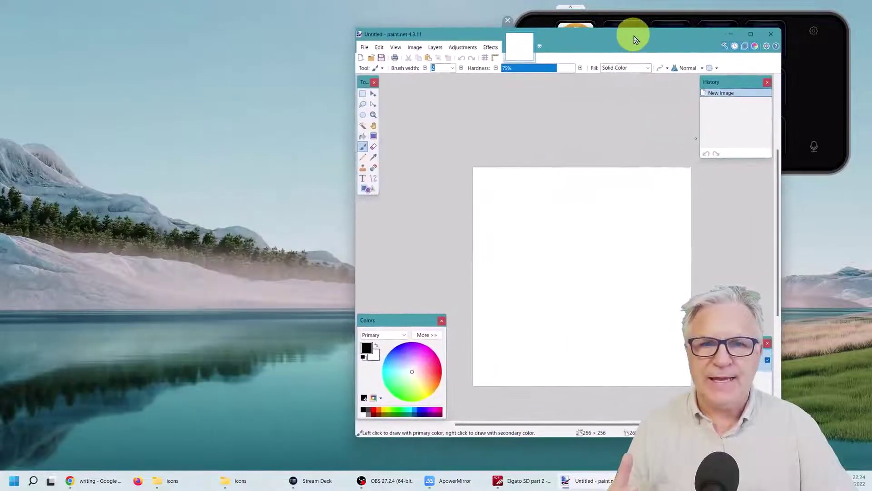
key("super+shift+s")
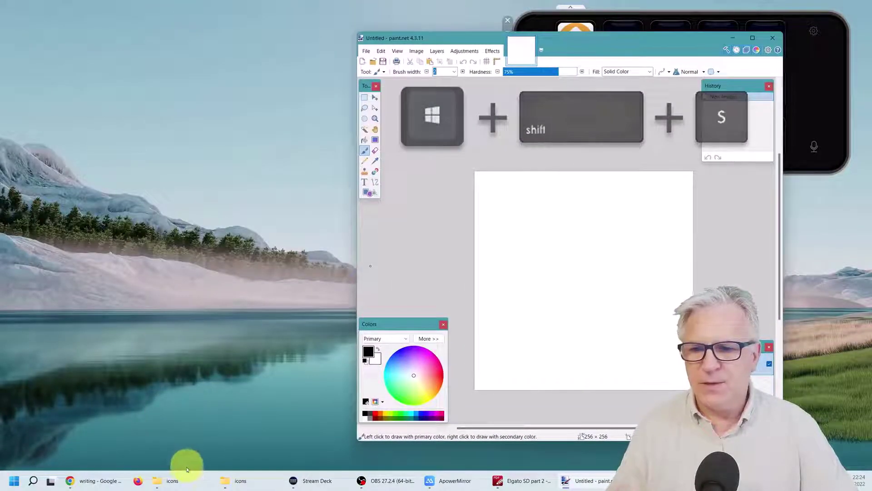
Step: Put a System Hotkey action on the empty key beside Monday Lesson, recording Shift+Win+S
left_click(312, 478)
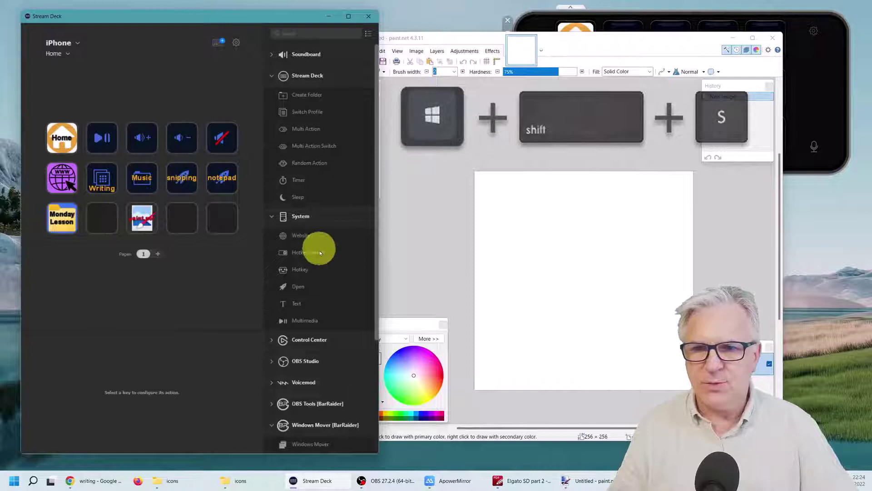
left_click_drag(299, 269, 103, 218)
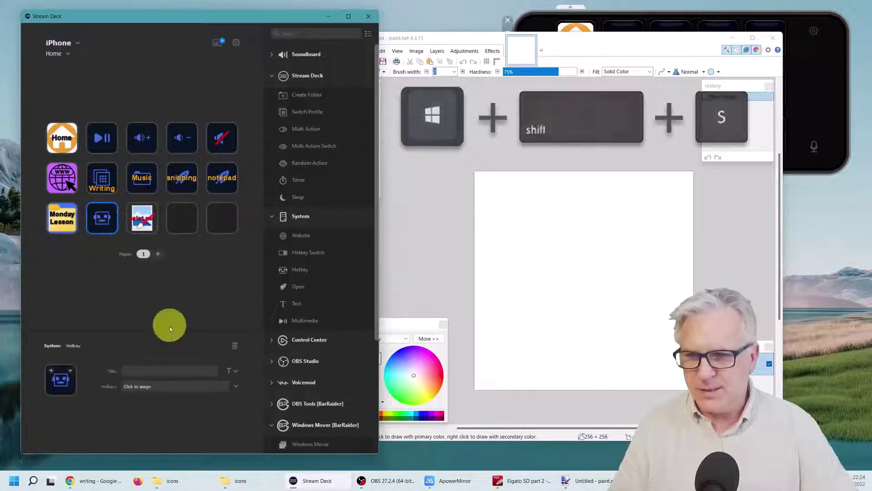
left_click(157, 387)
key("shift+super+s")
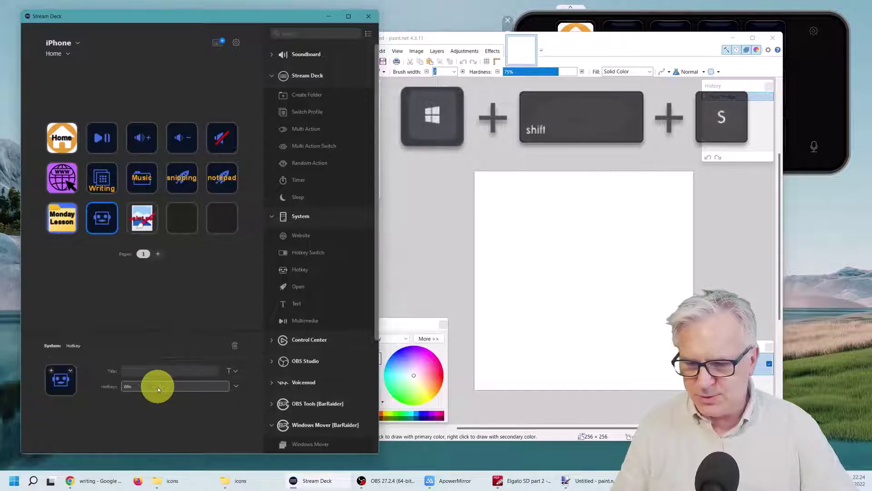
left_click(132, 286)
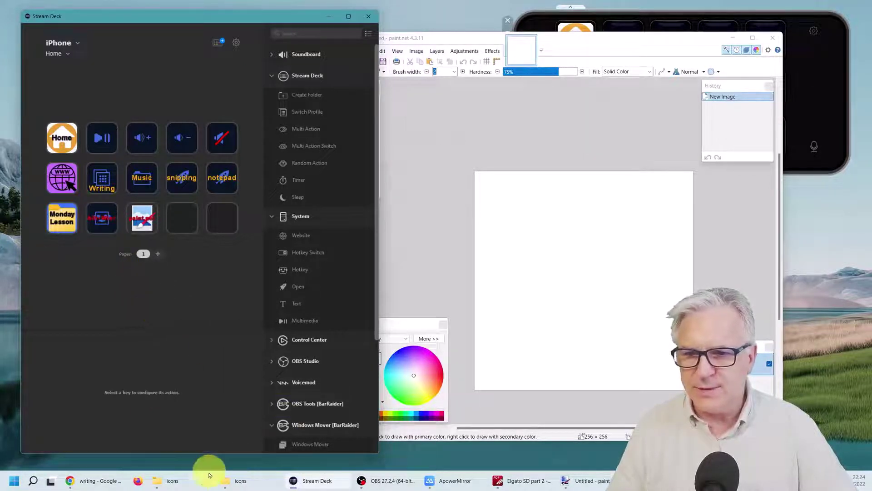
Step: Give the new hotkey key the win+shift+s.png image from the icons folder
left_click(191, 482)
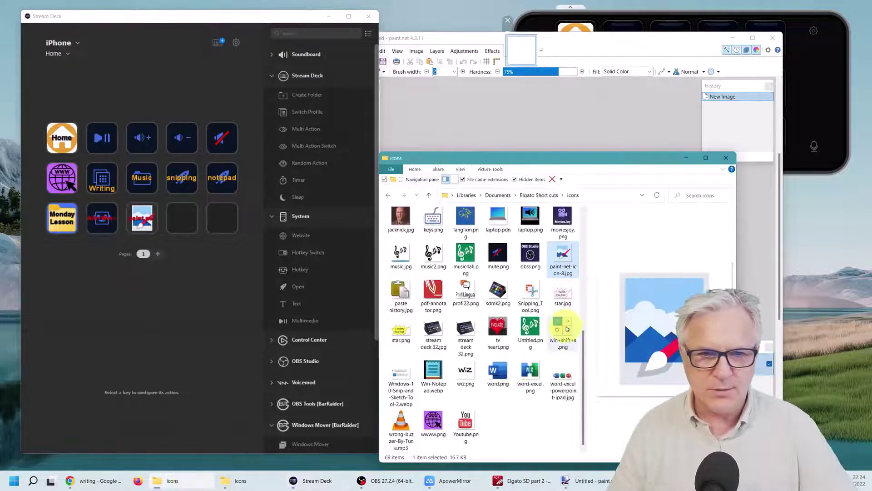
left_click(102, 218)
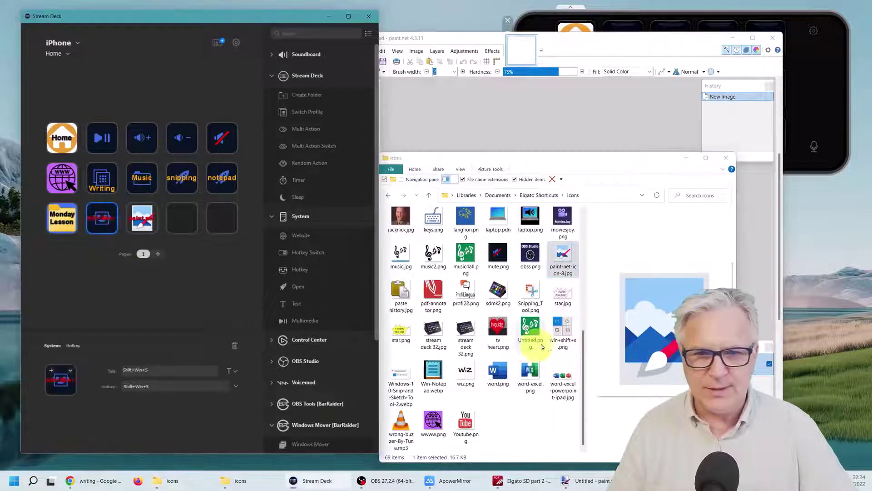
left_click_drag(561, 331, 66, 381)
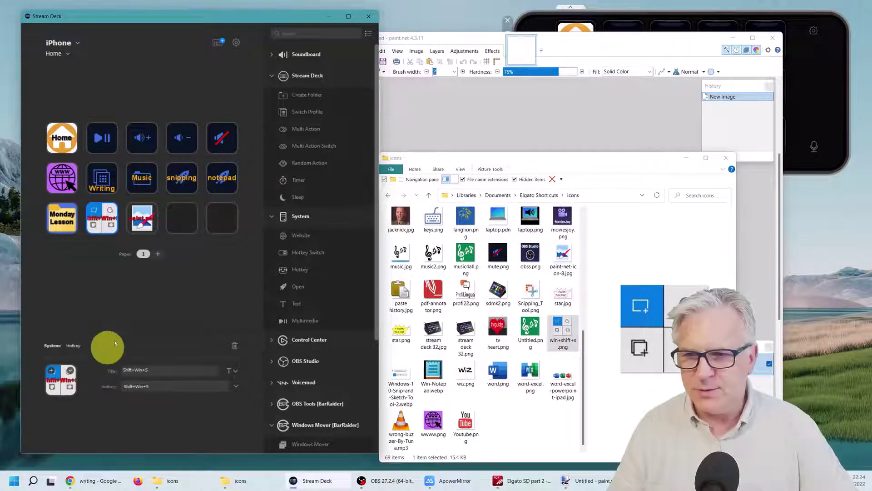
left_click(179, 300)
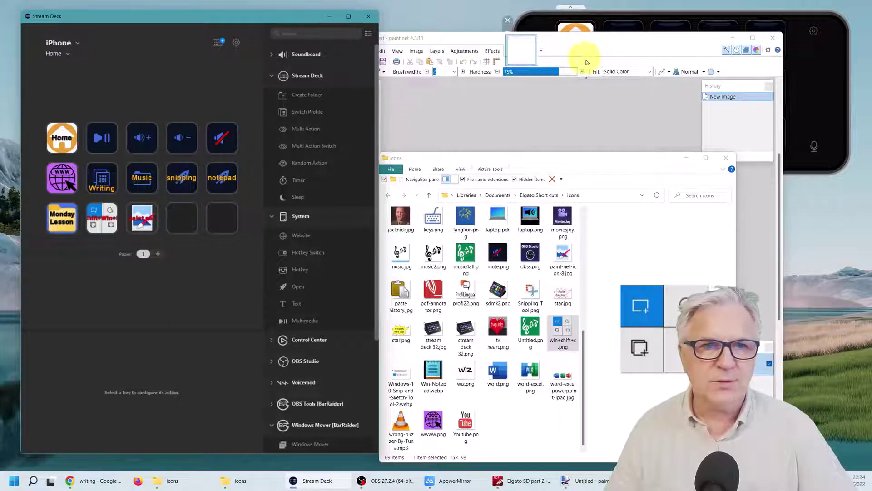
Step: Snip the lined paper and pencil picture in Chrome using the deck's new snipping key
left_click_drag(604, 35, 417, 40)
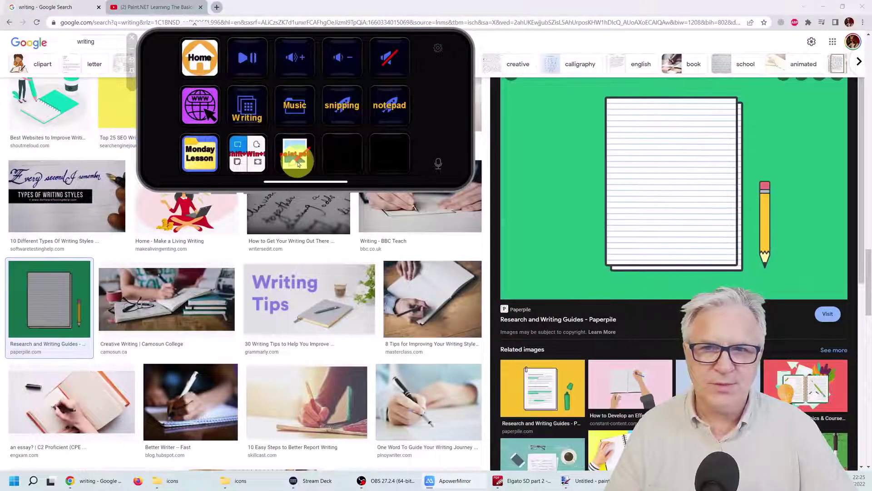
left_click(249, 172)
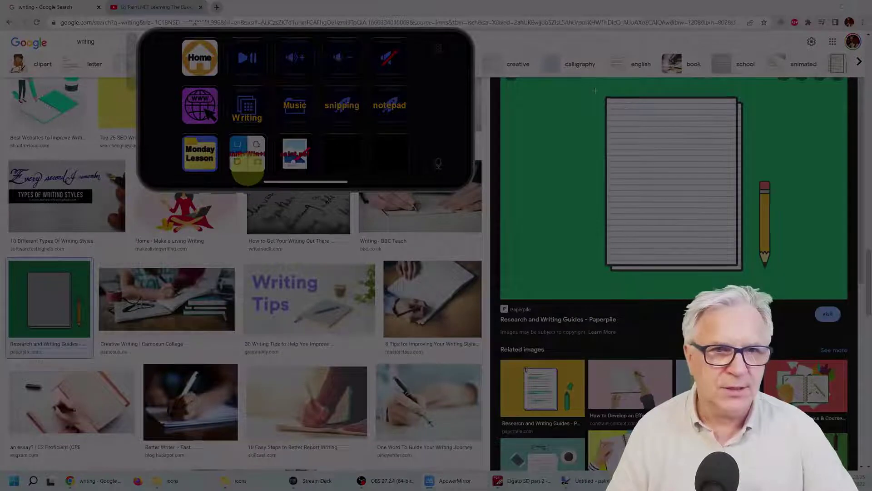
left_click_drag(592, 88, 782, 289)
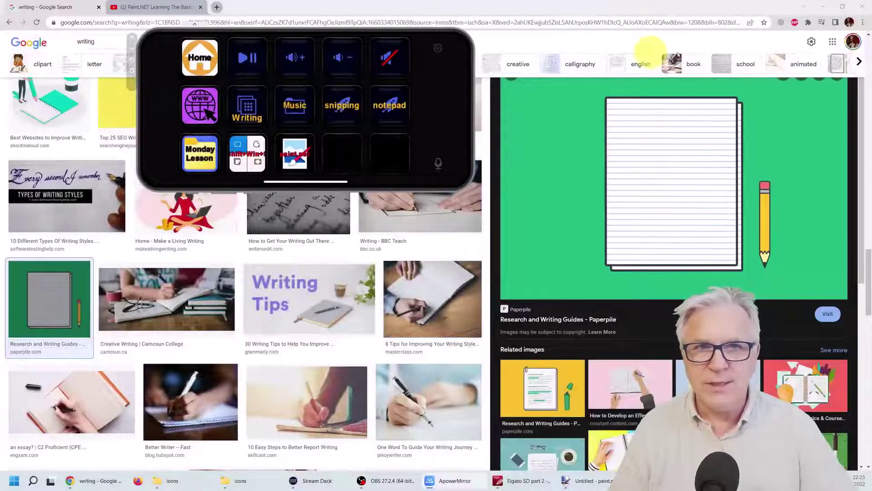
left_click(823, 7)
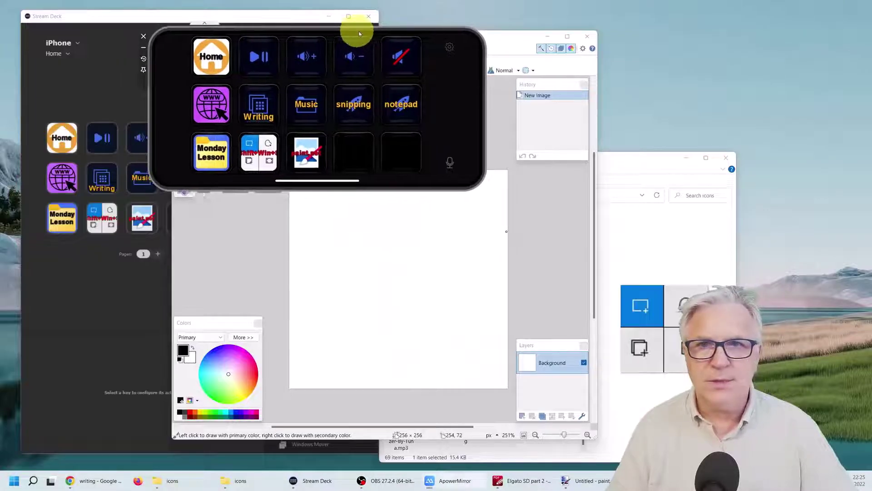
Step: Paste the snipped paper picture into the 256×256 image with Keep canvas size
left_click_drag(358, 34, 721, 43)
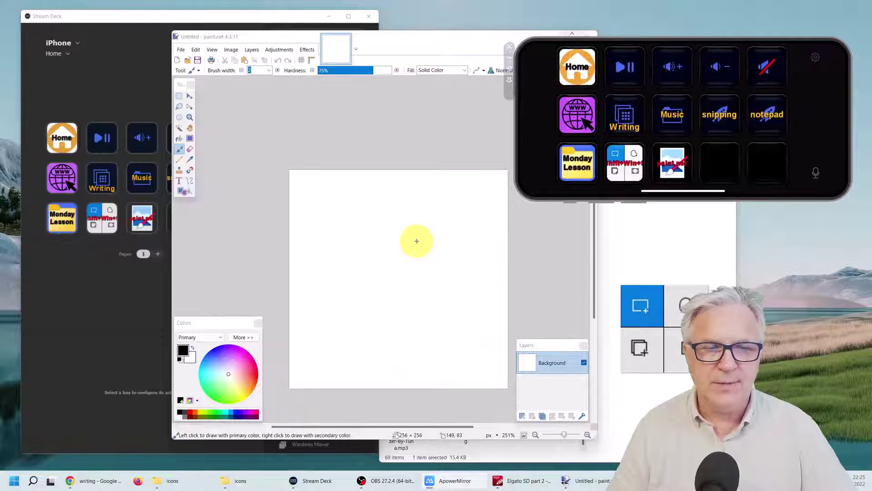
key("ctrl+v")
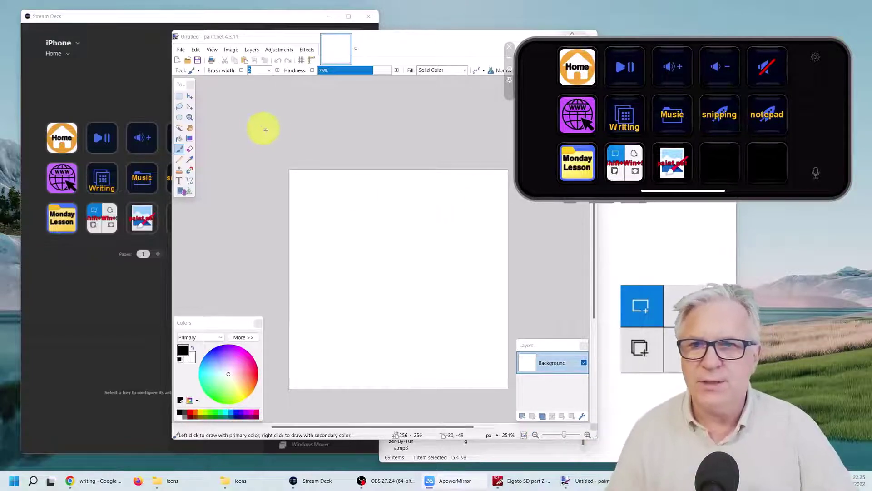
left_click(195, 51)
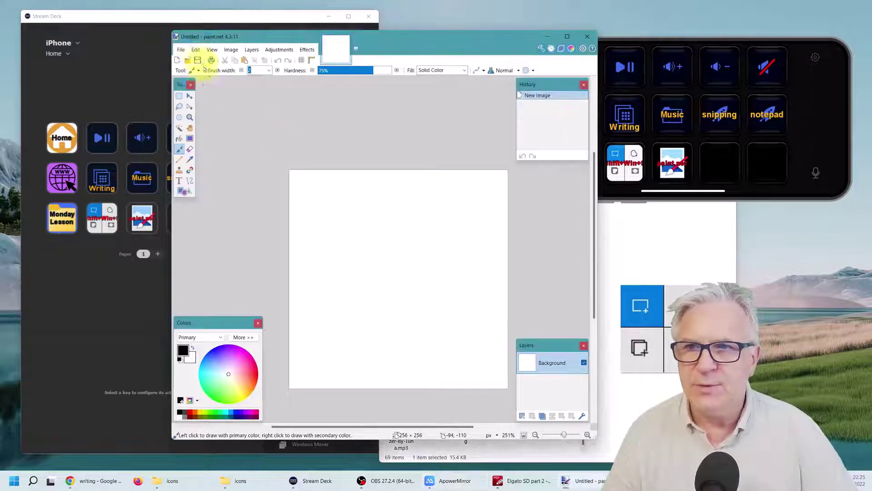
left_click(195, 50)
left_click(216, 112)
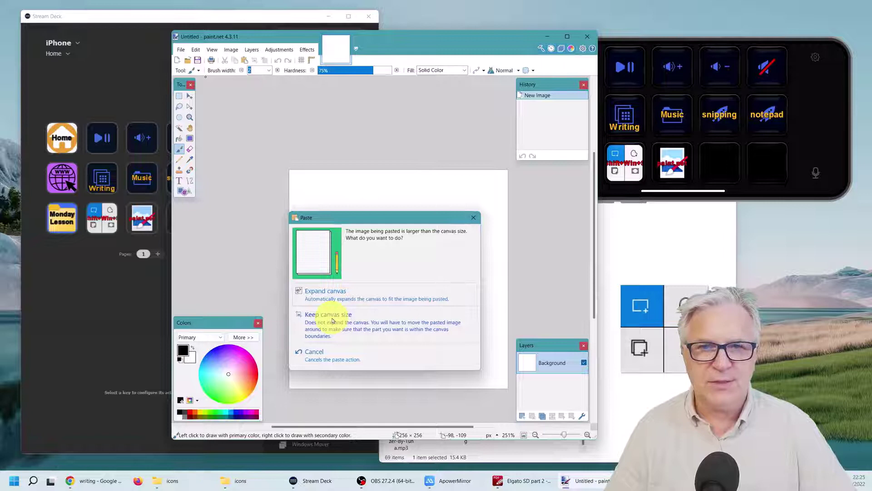
left_click(333, 320)
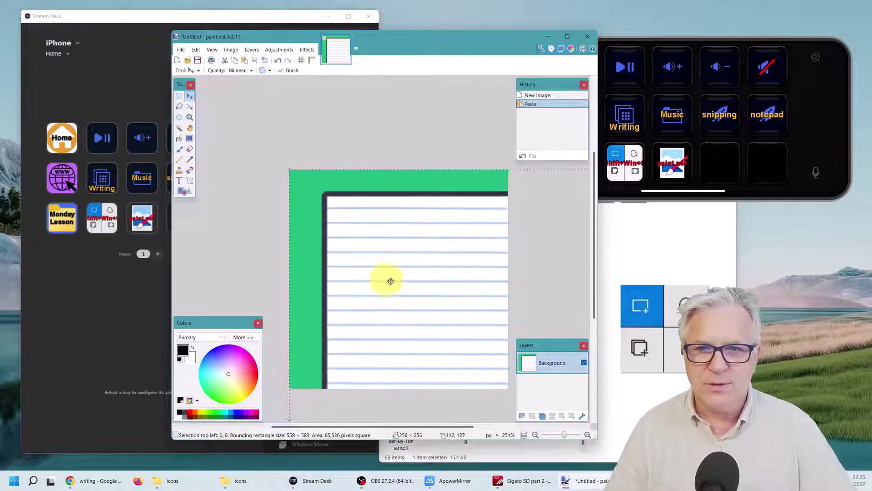
Step: Move and resize the pasted picture by its handles until it covers the full 256×256 canvas
left_click_drag(414, 285, 366, 245)
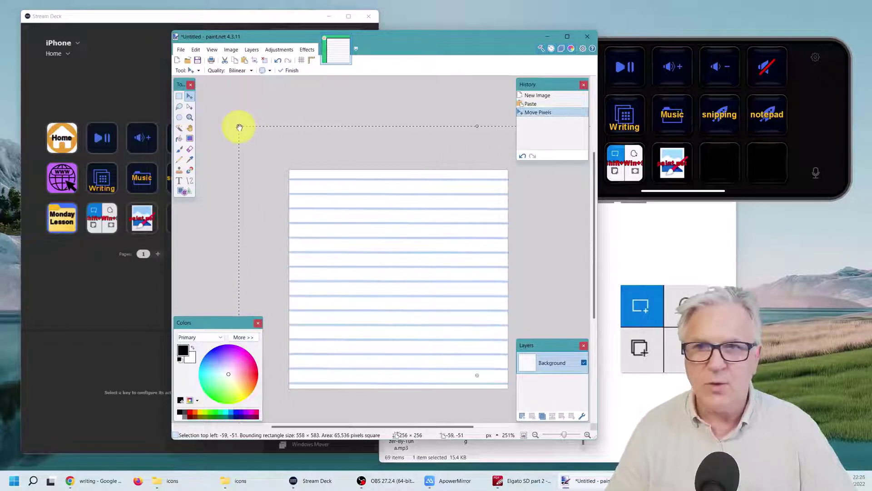
left_click_drag(239, 128, 441, 295)
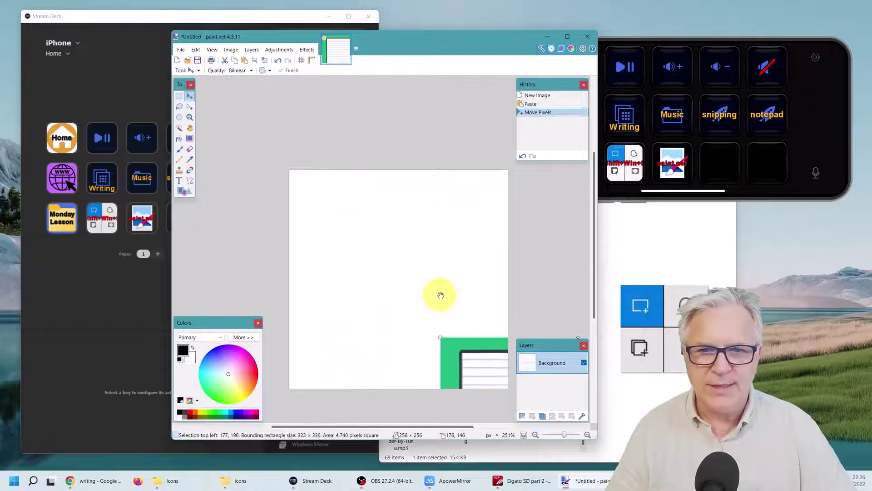
left_click_drag(467, 360, 323, 203)
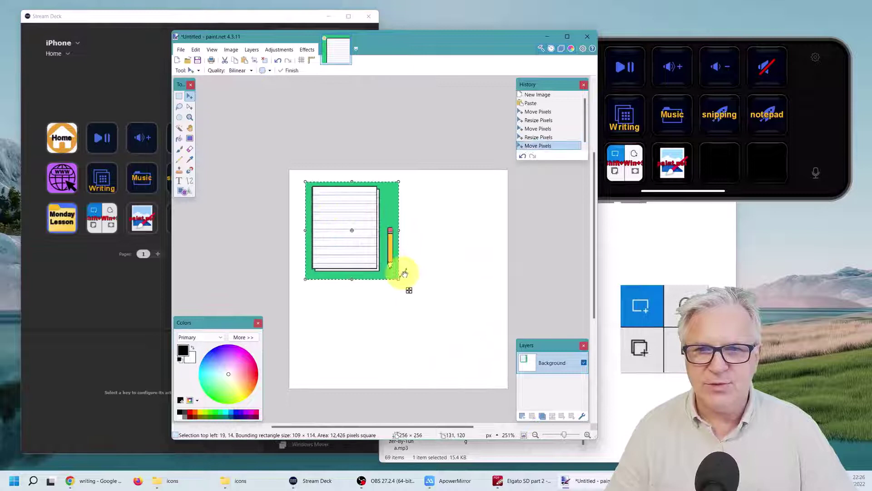
left_click_drag(399, 277, 500, 321)
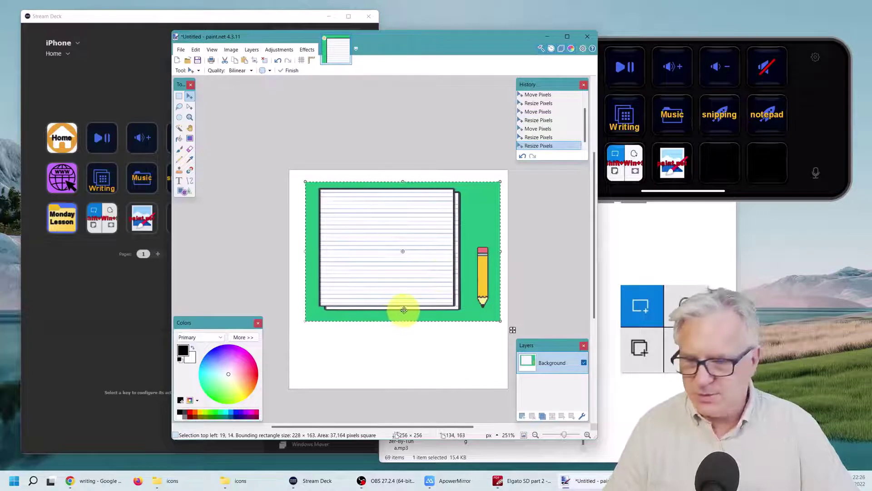
key("ctrl+z")
key("ctrl+z")
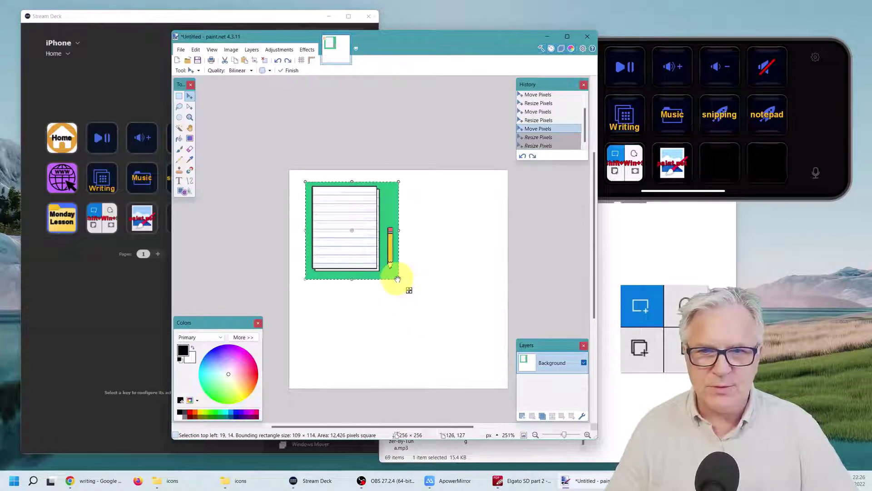
mouse_move(398, 279)
left_mouse_down()
mouse_move(522, 390)
mouse_move(506, 391)
mouse_move(391, 271)
left_mouse_up()
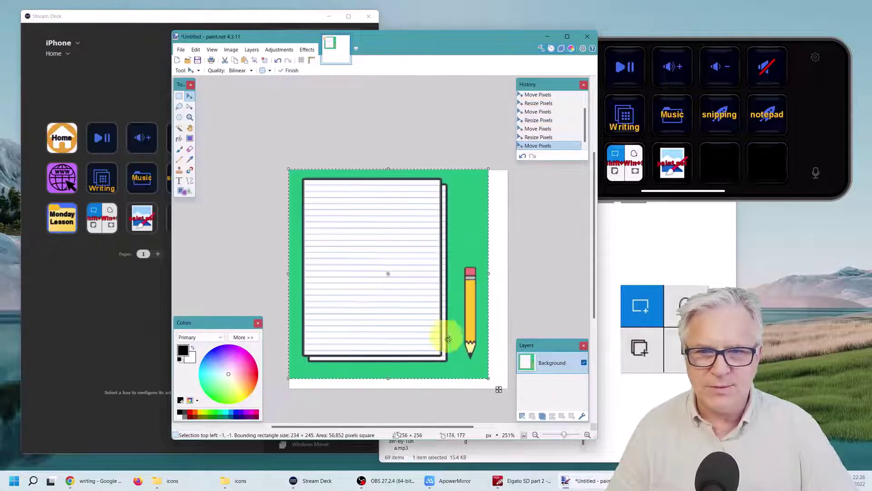
left_click_drag(488, 377, 508, 390)
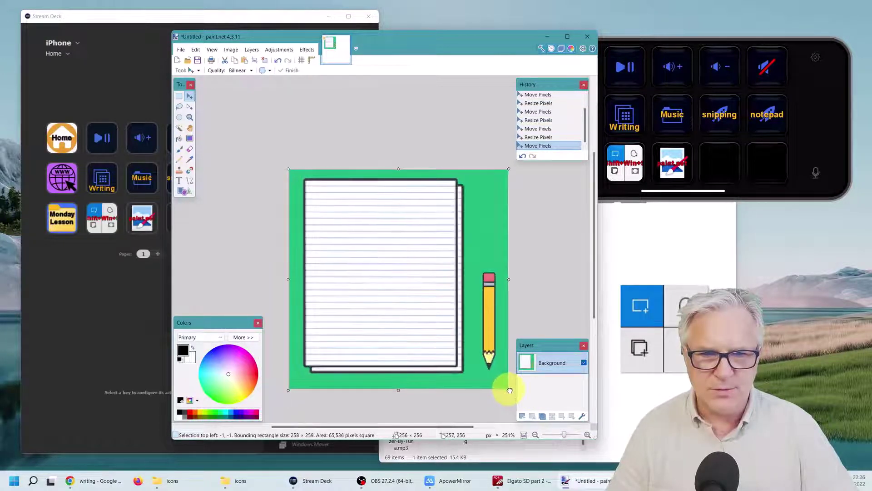
Step: Commit the pasted picture and select the green background with the Magic Wand
left_click(180, 97)
left_click(273, 130)
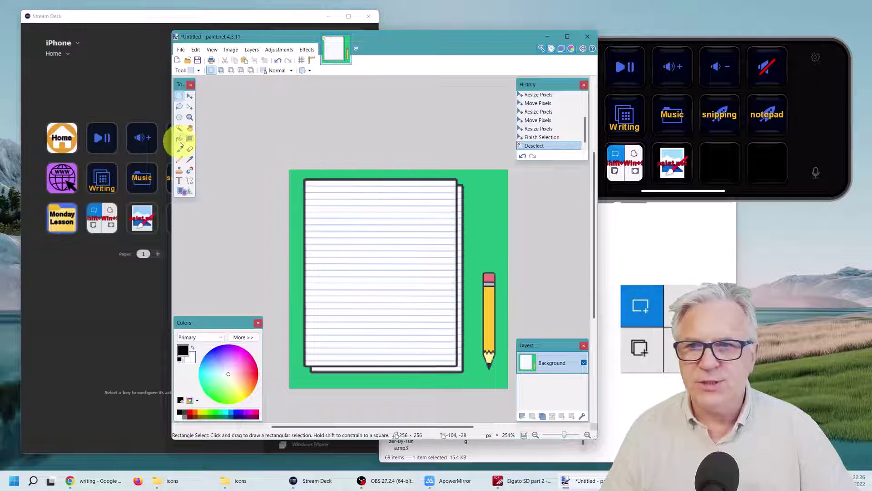
left_click(180, 128)
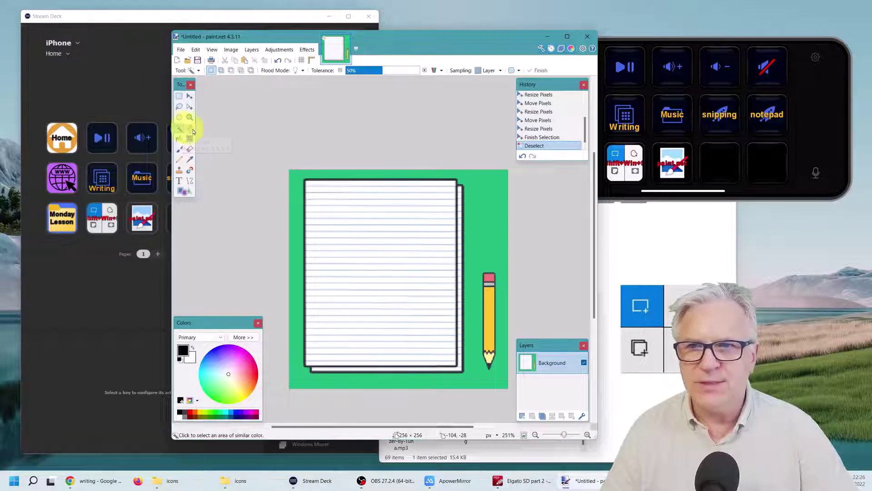
left_click(473, 182)
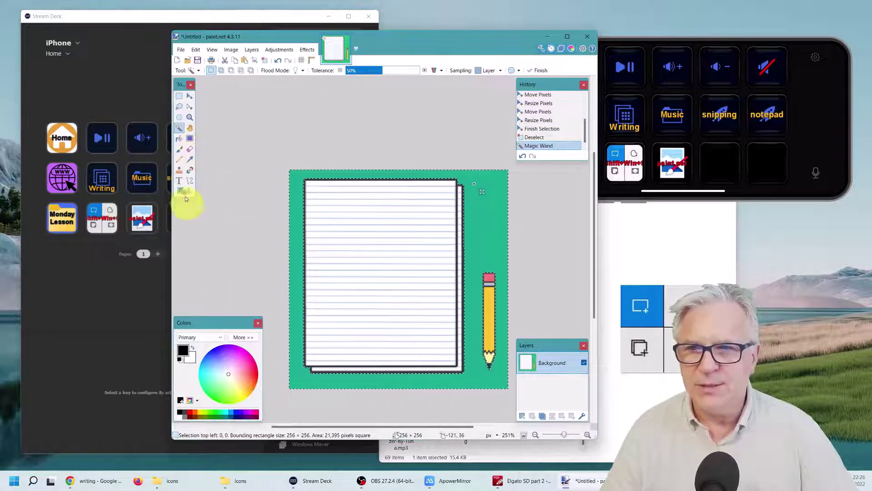
Step: Fill the selected background with purple using the Paint Bucket, then deselect
left_click(179, 140)
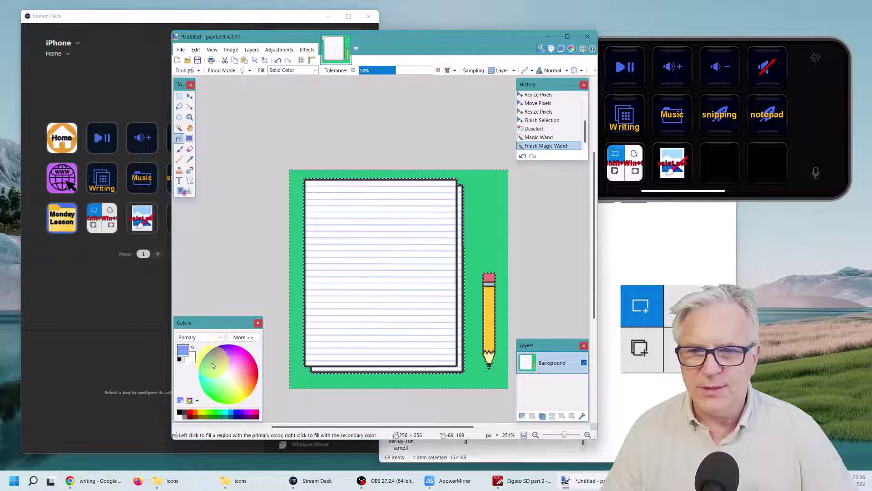
left_click_drag(209, 386, 245, 369)
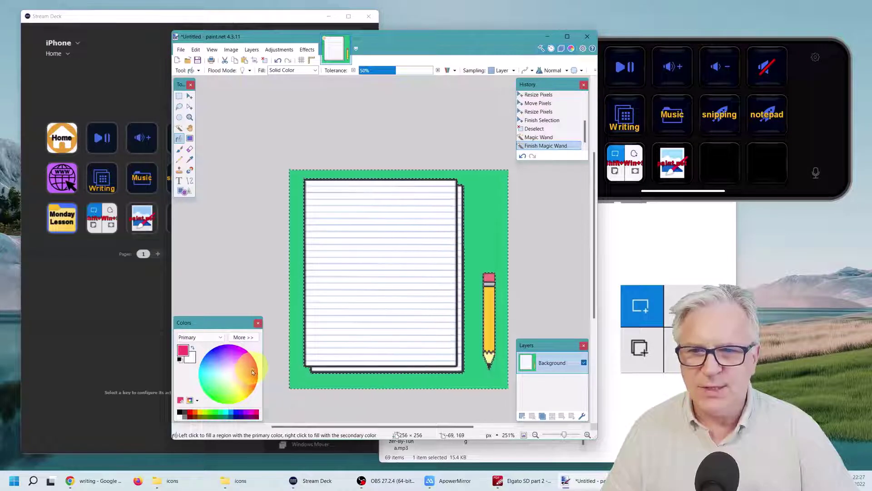
left_click(483, 203)
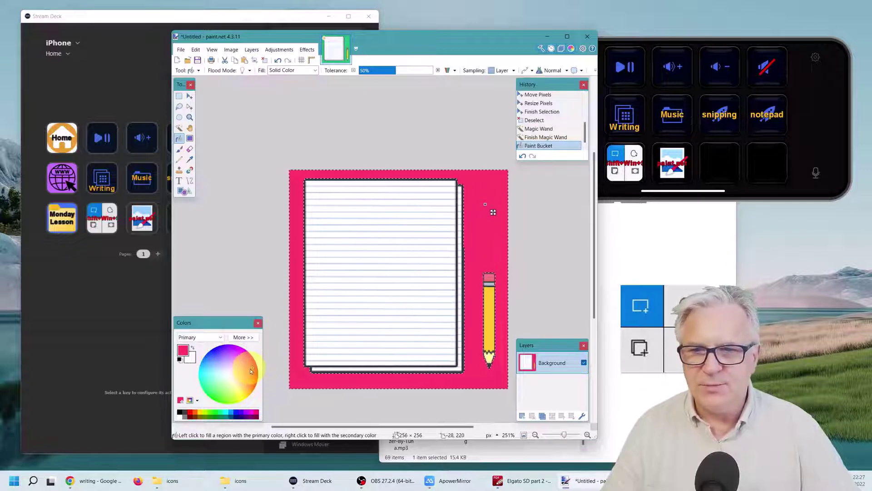
left_click_drag(251, 369, 233, 355)
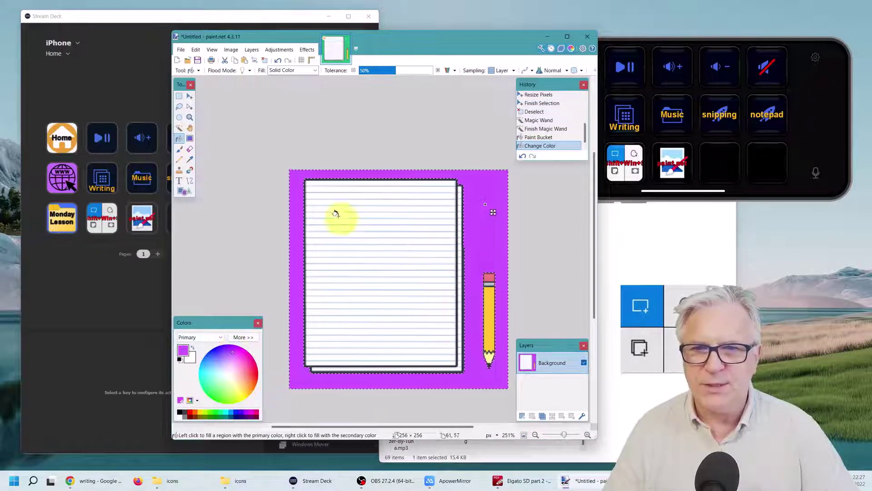
left_click(178, 97)
left_click(287, 173)
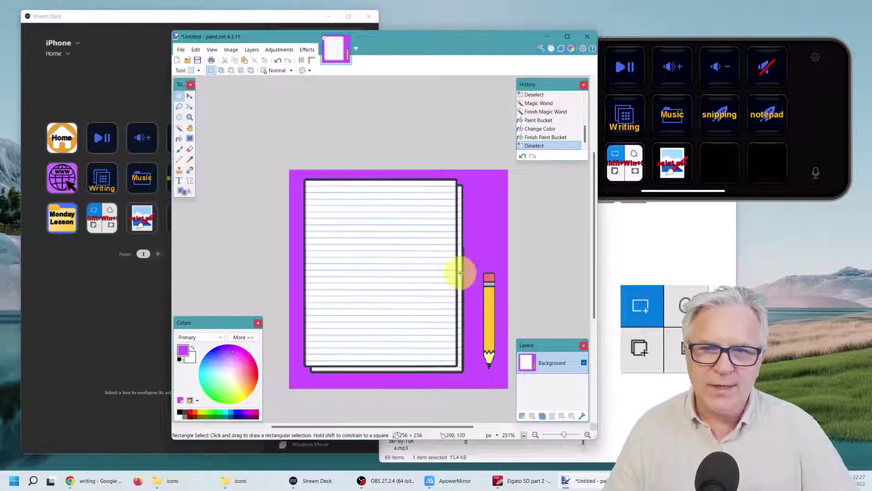
Step: Add a new layer and type 'My name is...?' on the lined paper
left_click(523, 416)
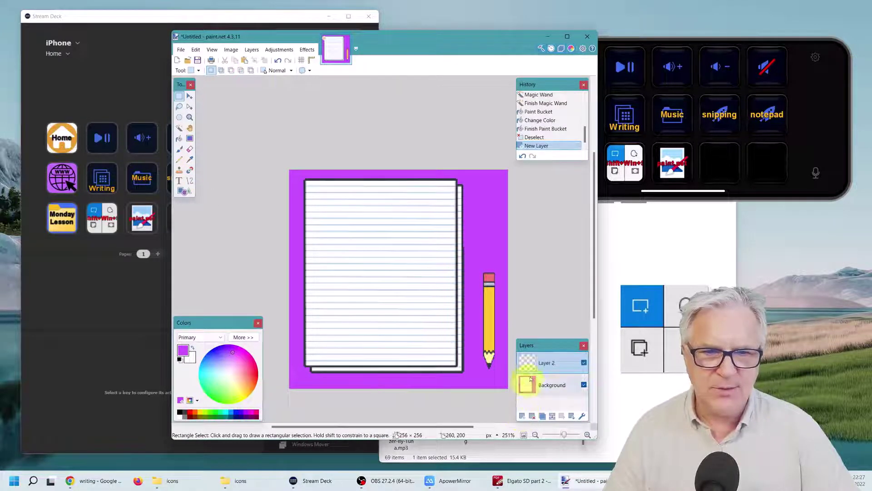
left_click(180, 180)
left_click(326, 217)
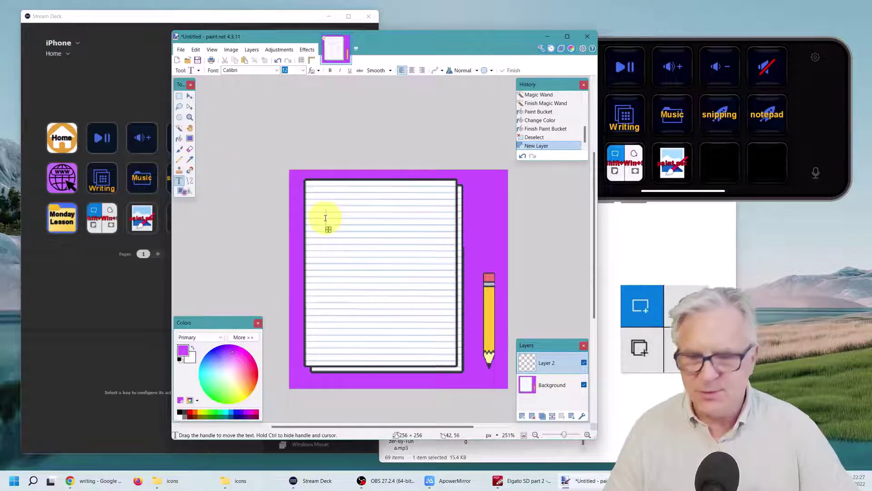
type("My")
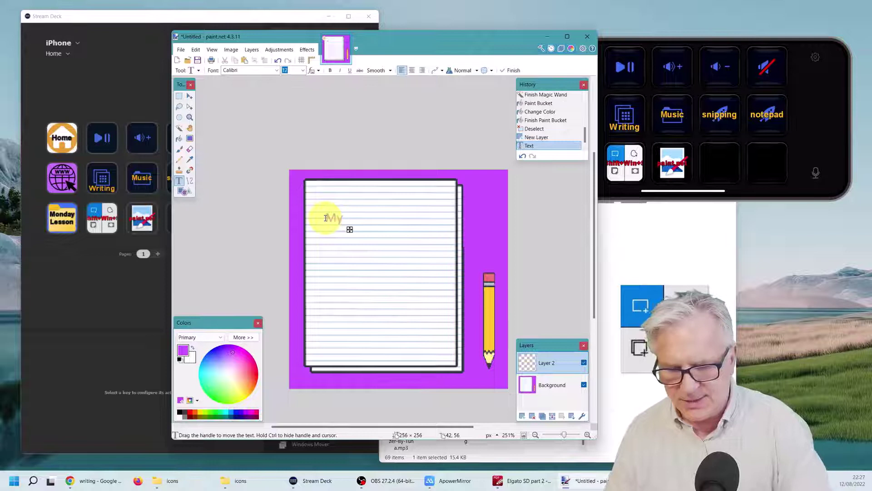
type(" name i")
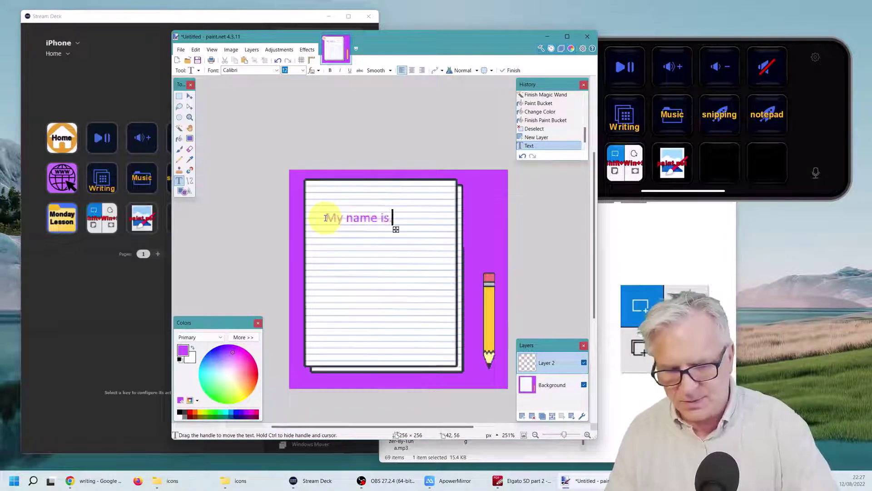
type("s...?")
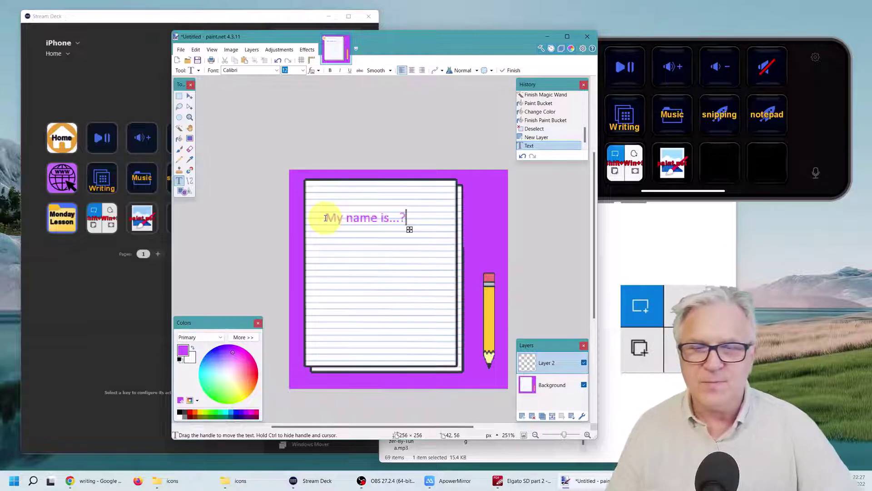
Step: Set the text to size 20, position it on the paper, and colour it blue
left_click(303, 70)
left_click(286, 146)
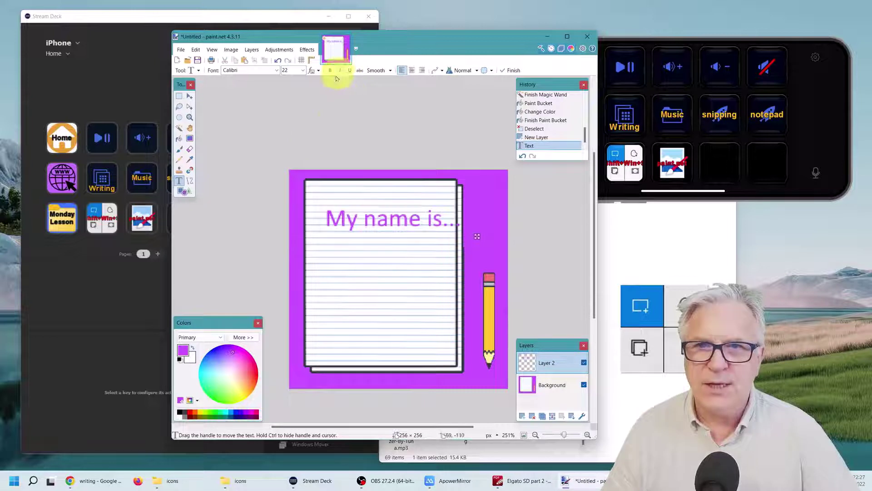
left_click(304, 70)
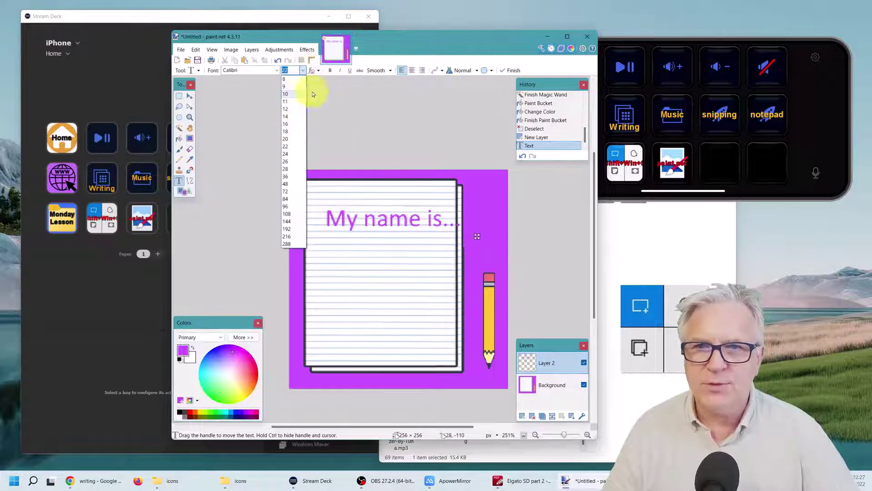
left_click(339, 115)
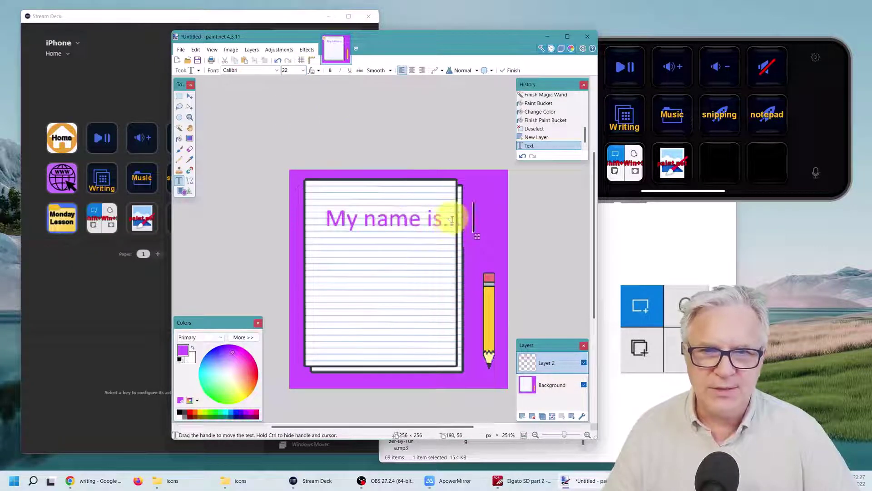
left_click_drag(477, 236, 459, 236)
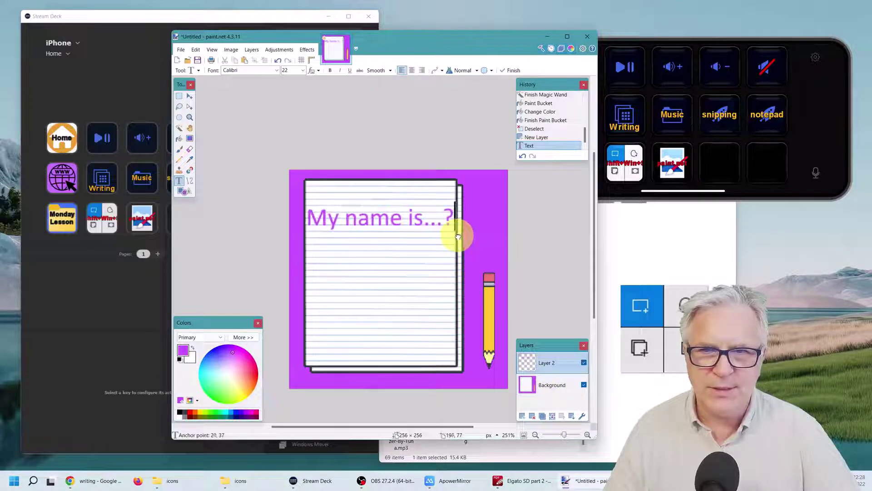
left_click(302, 71)
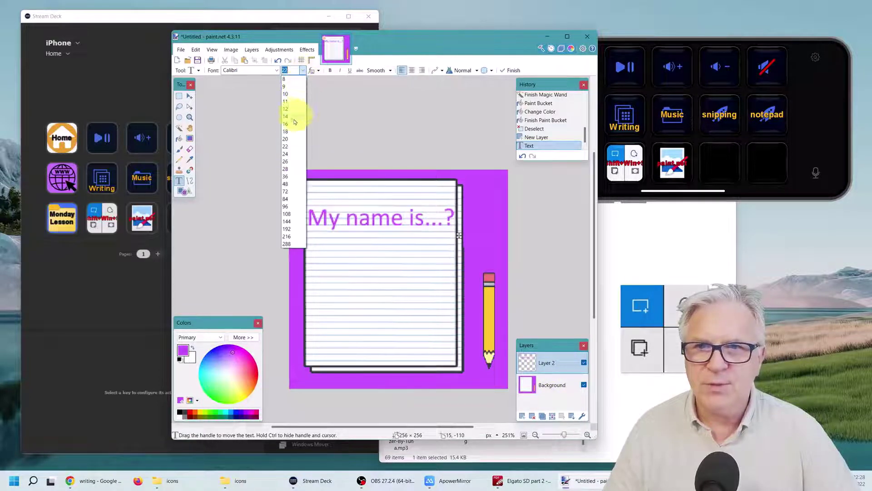
left_click(291, 139)
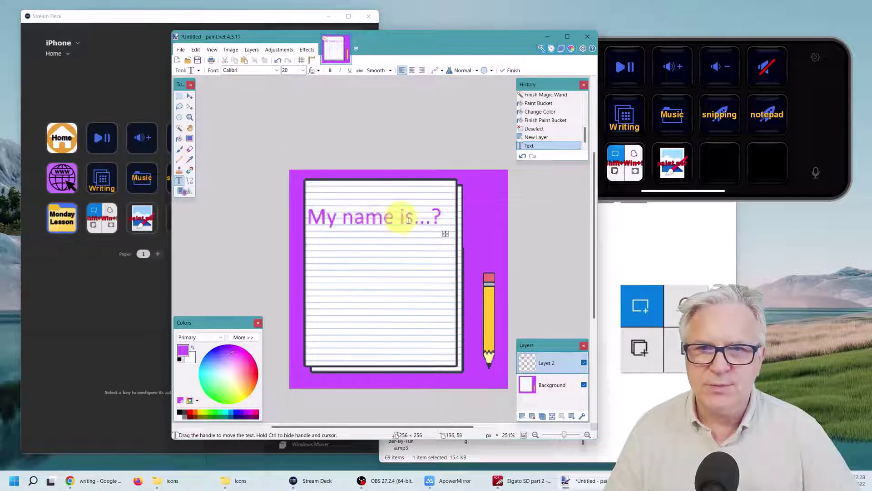
left_click_drag(446, 233, 451, 236)
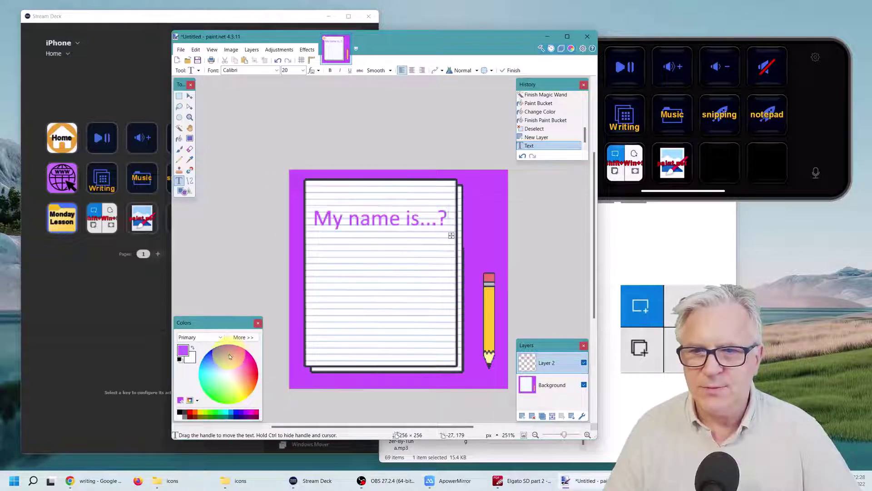
left_click_drag(229, 356, 209, 359)
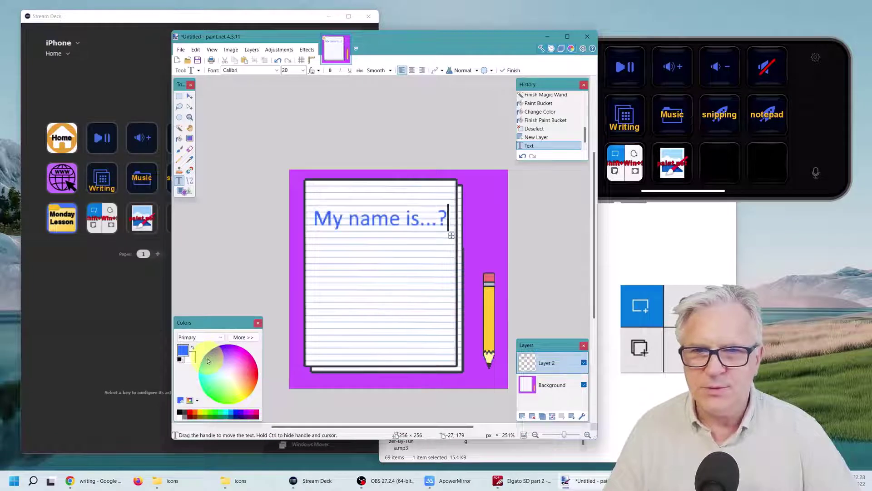
Step: Finish the text and flatten the image into a single layer
left_click(252, 173)
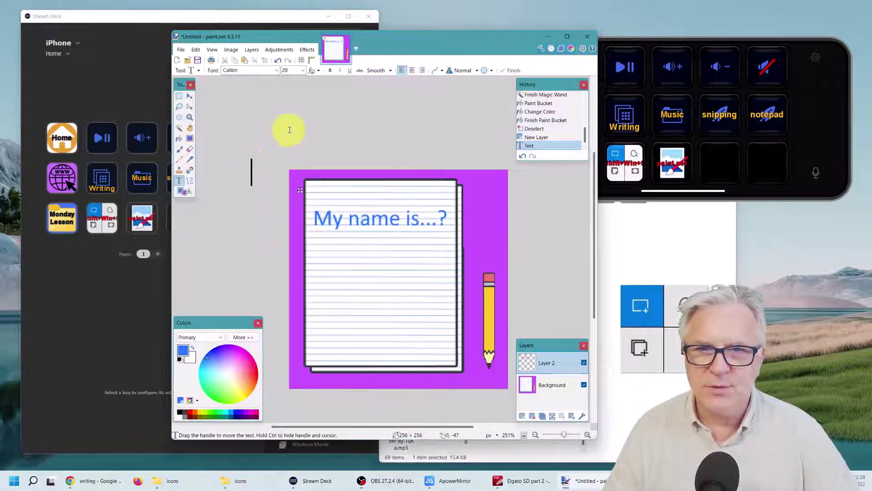
left_click(245, 109)
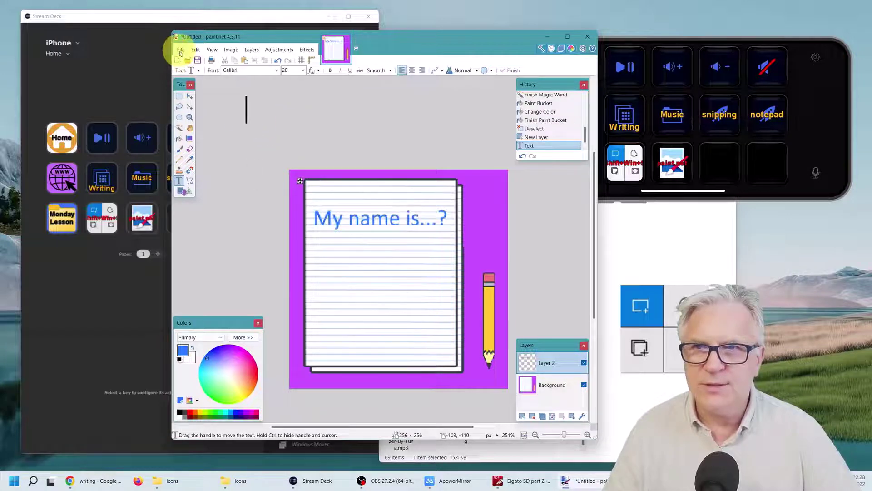
left_click(550, 384)
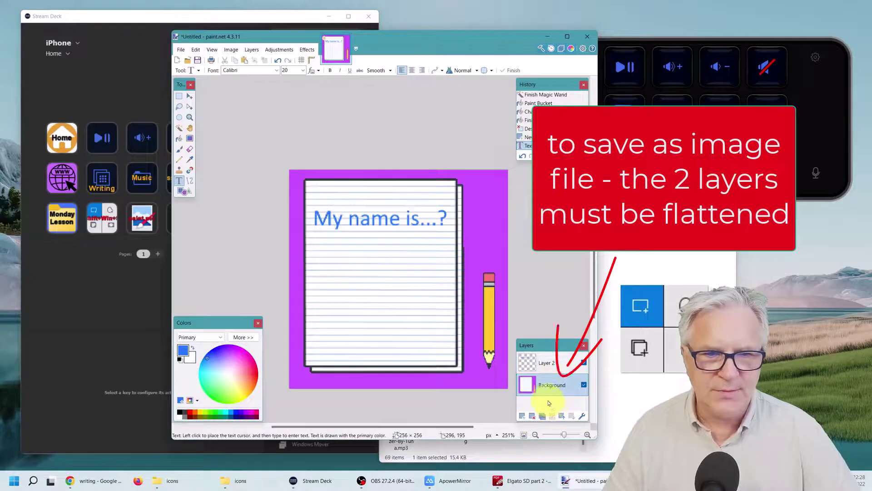
key("alt+i")
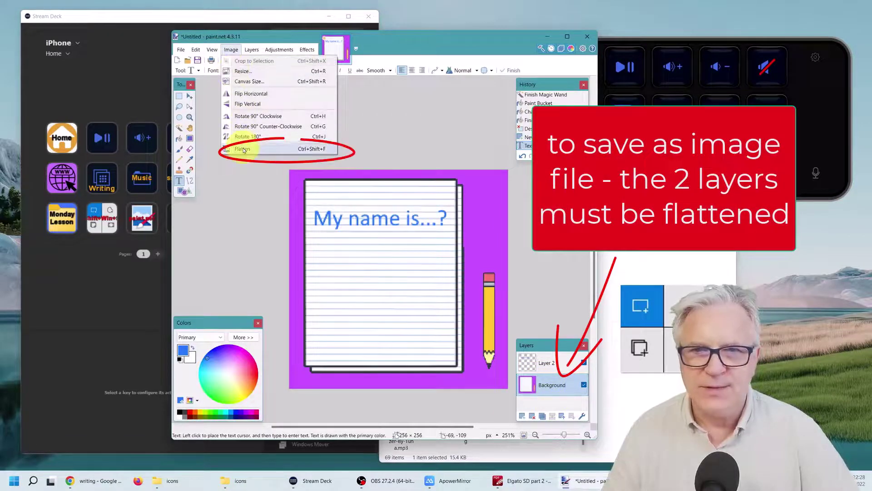
left_click(242, 149)
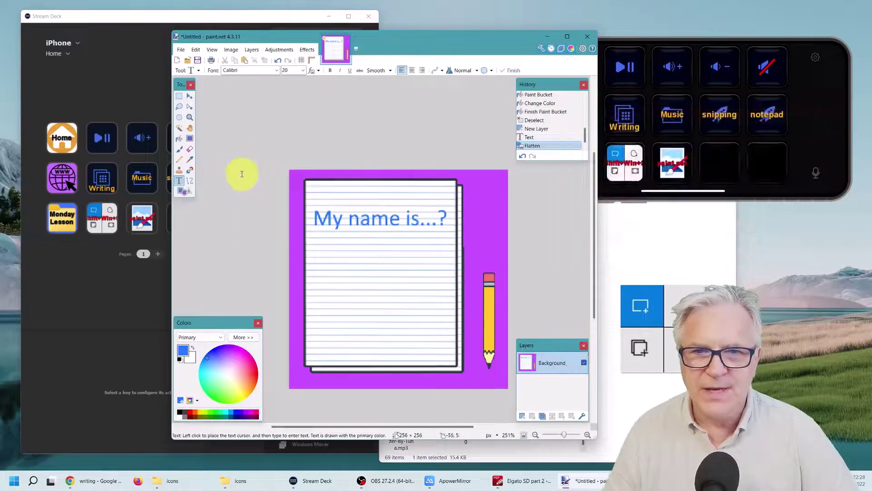
Step: Save the image as writing.png in the icons folder, confirming the PNG settings
left_click(181, 50)
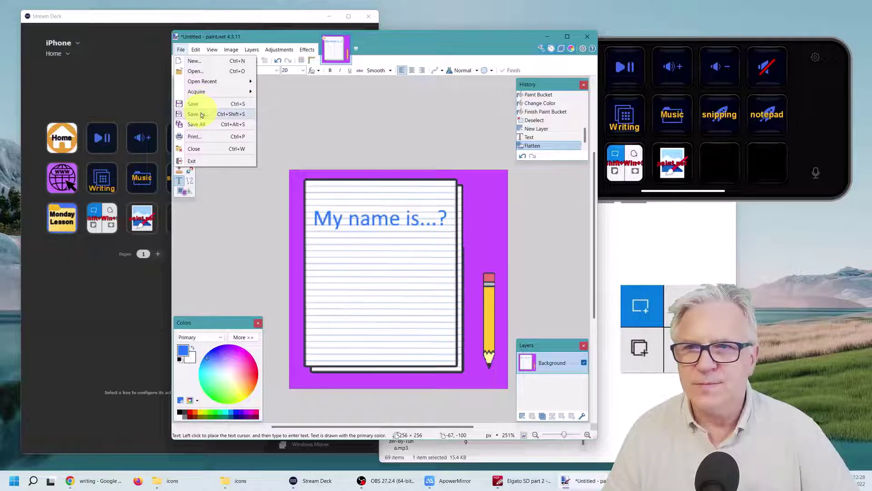
left_click(202, 113)
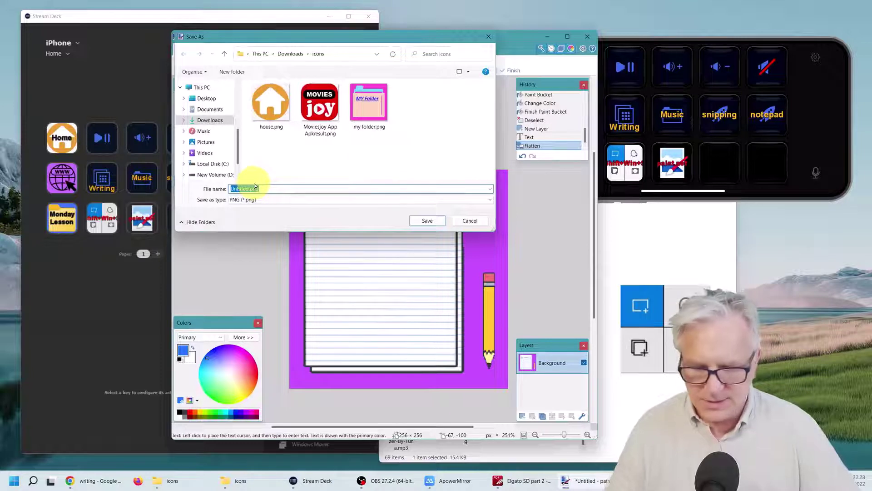
type("wri")
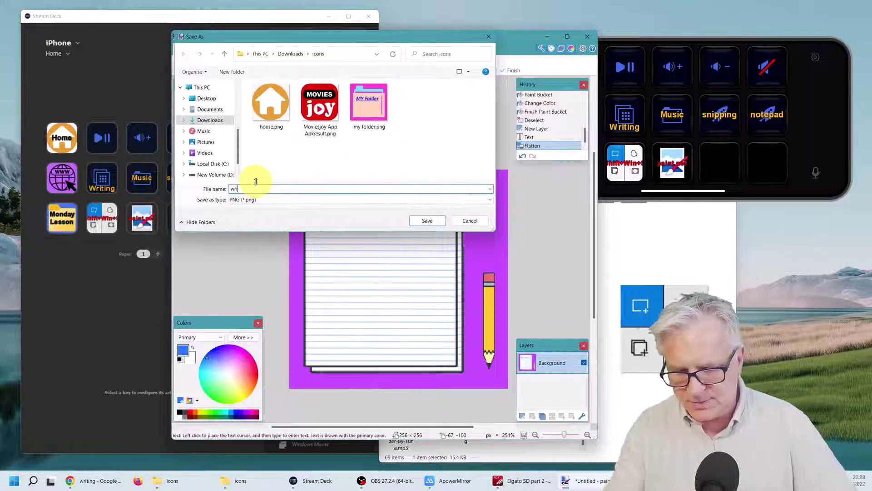
type("ting")
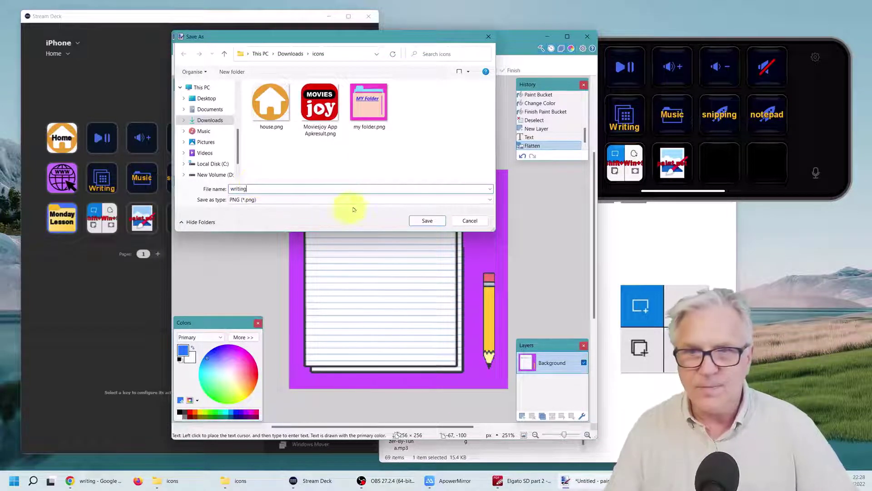
left_click(426, 220)
left_click(448, 271)
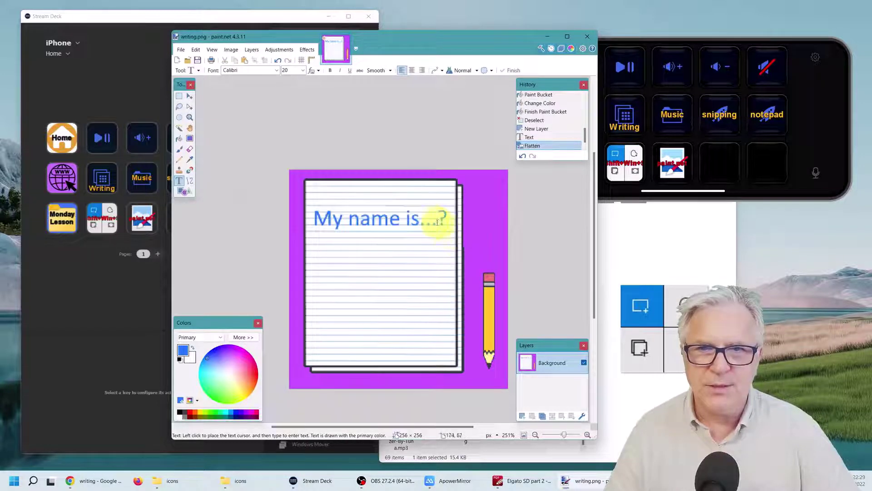
Step: Apply writing.png as the Writing key's image
left_click(234, 480)
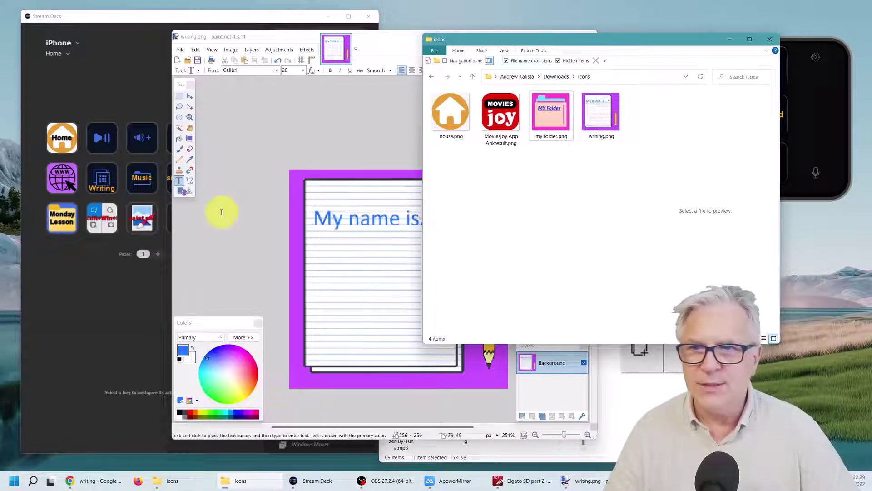
left_click(97, 180)
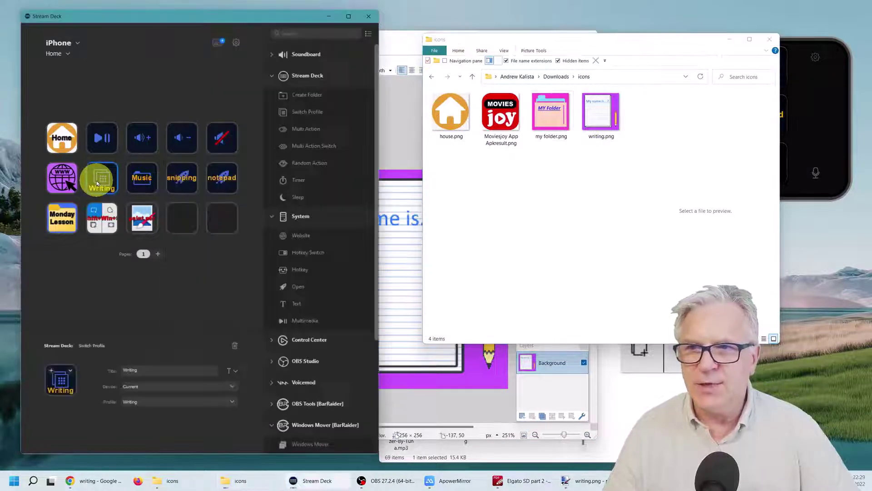
left_click_drag(591, 120, 66, 390)
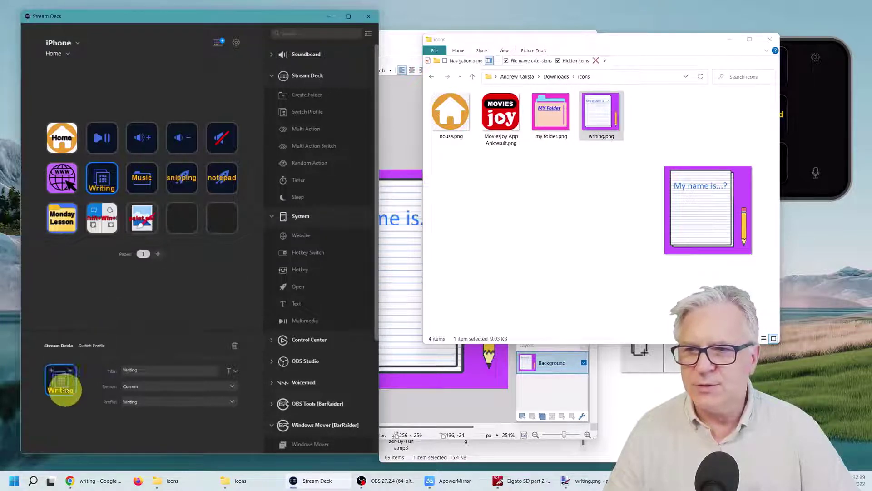
Step: Turn off Show Title so the Writing key shows no title text
left_click(234, 370)
left_click(183, 398)
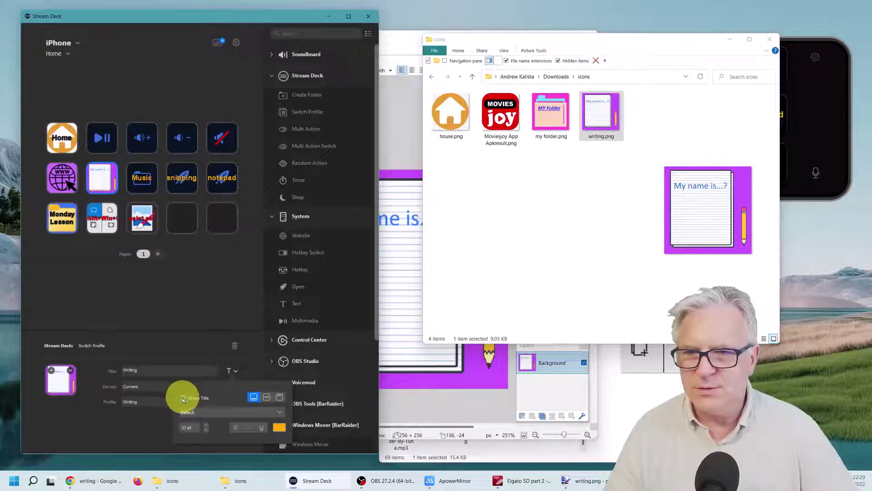
left_click(189, 322)
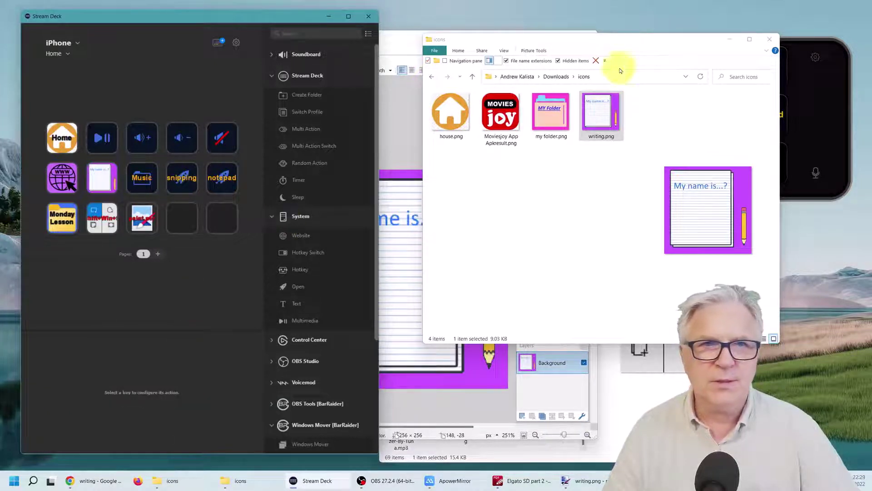
Step: Minimize the icons folder and paint.net, then move and enlarge the ApowerMirror phone window
left_click(729, 38)
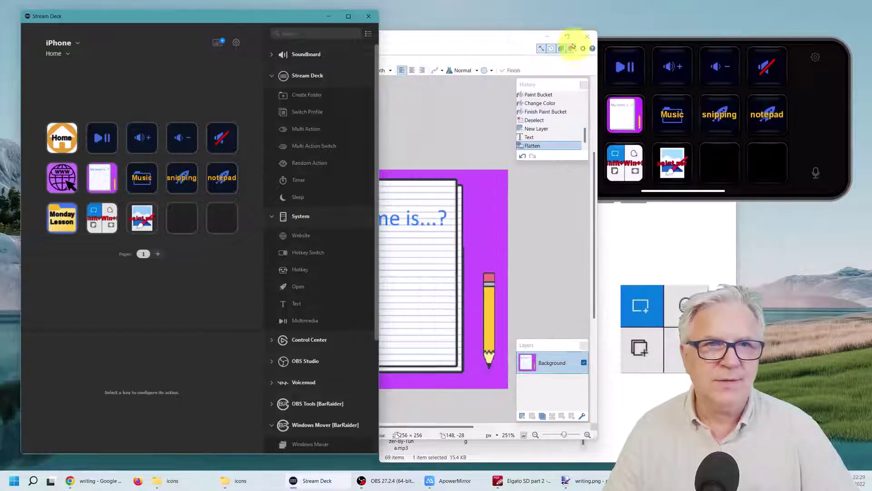
left_click(547, 39)
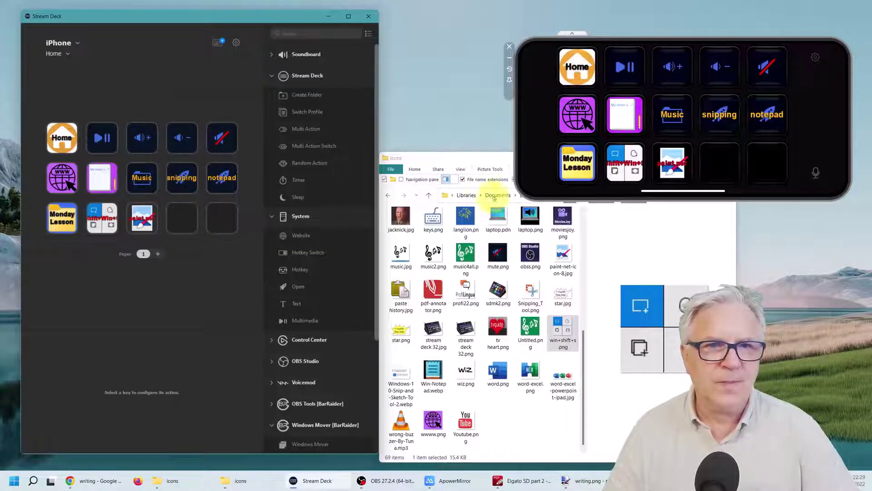
left_click_drag(483, 153, 395, 226)
left_click(602, 230)
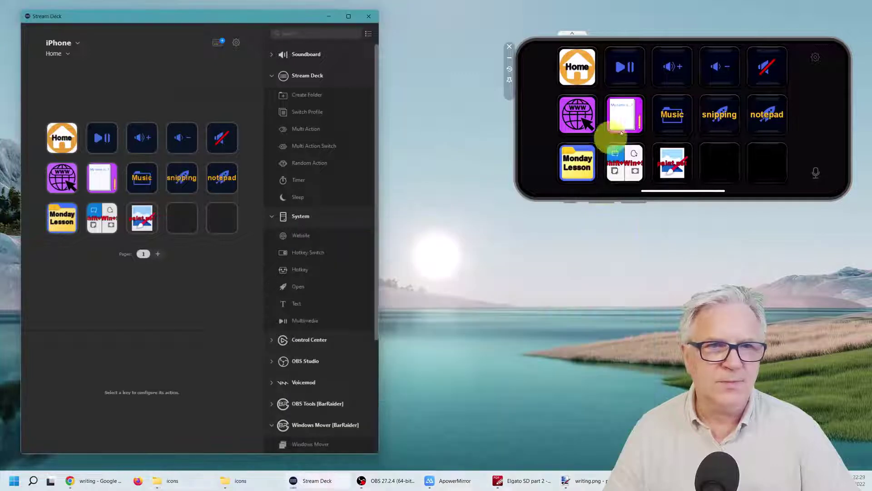
left_click_drag(682, 39, 570, 43)
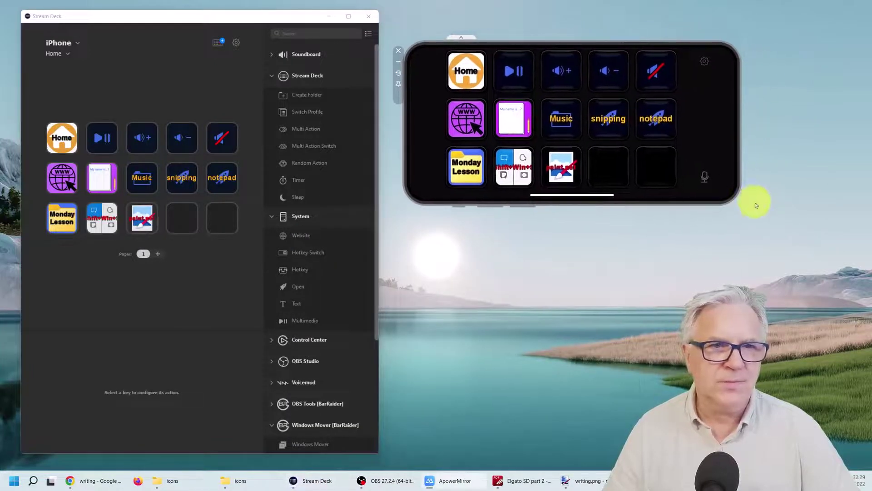
left_click_drag(733, 198, 847, 257)
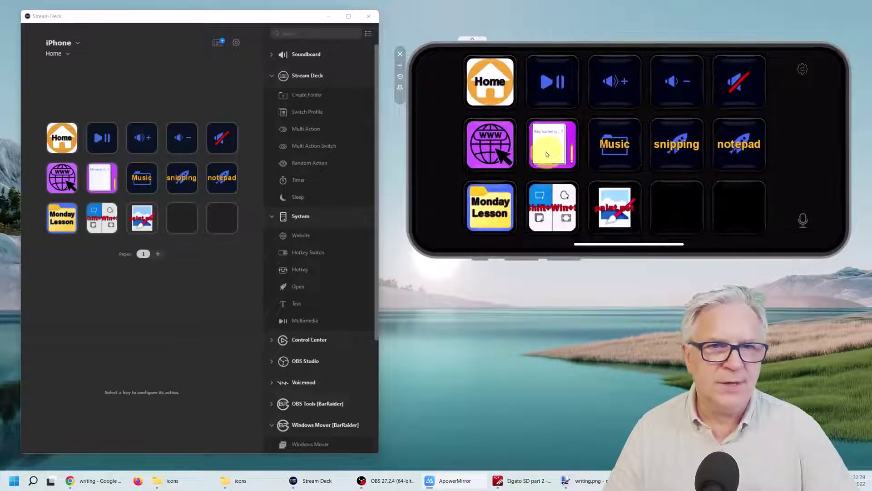